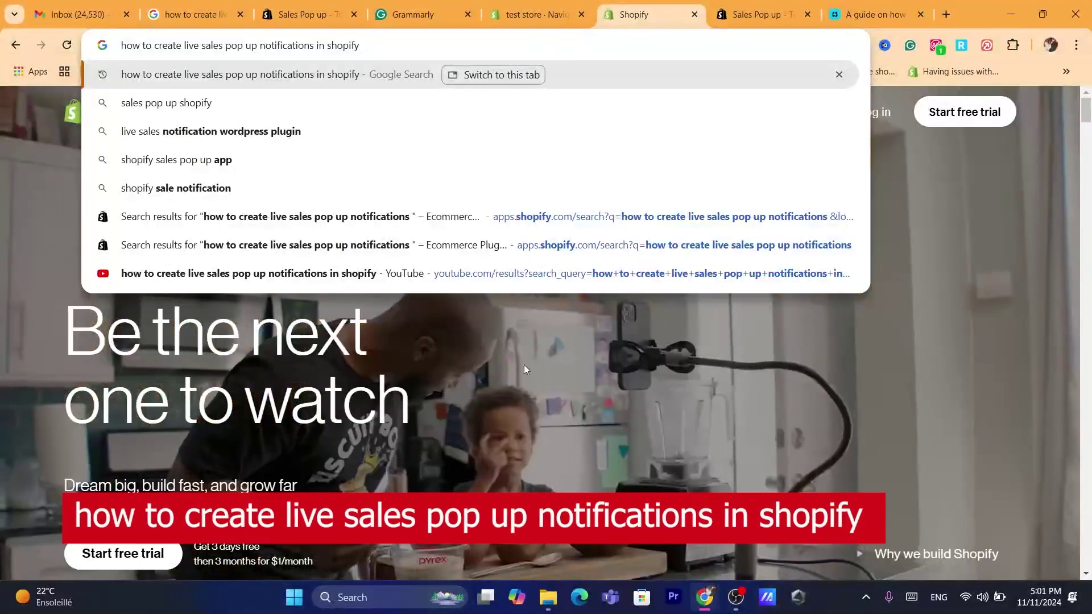
Log in to the Shopify store admin.
click(506, 386)
drag(1087, 114, 1046, 100)
click(876, 116)
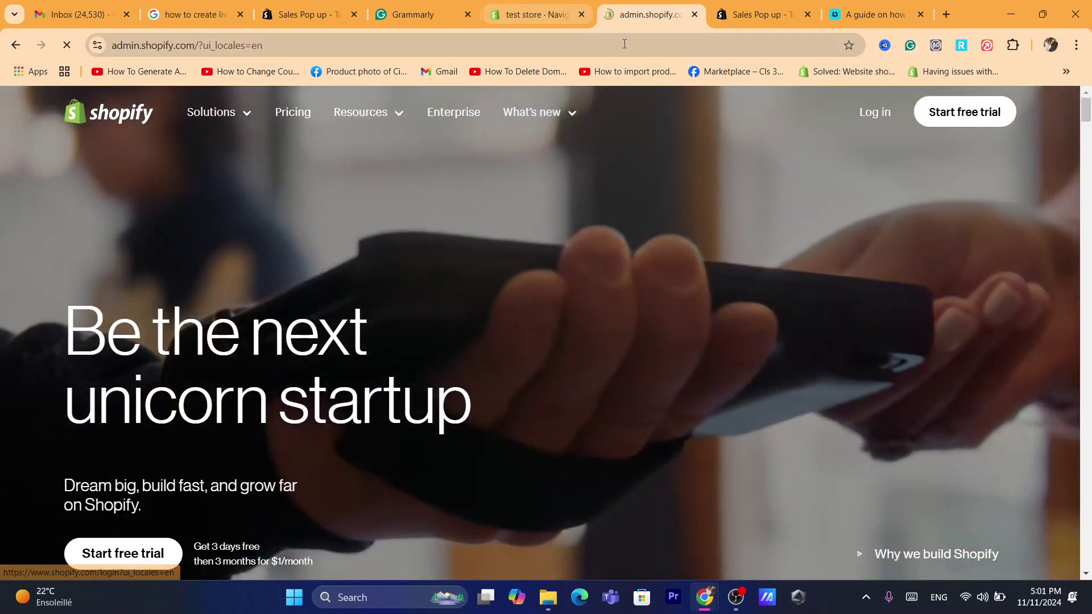
click(138, 45)
click(332, 379)
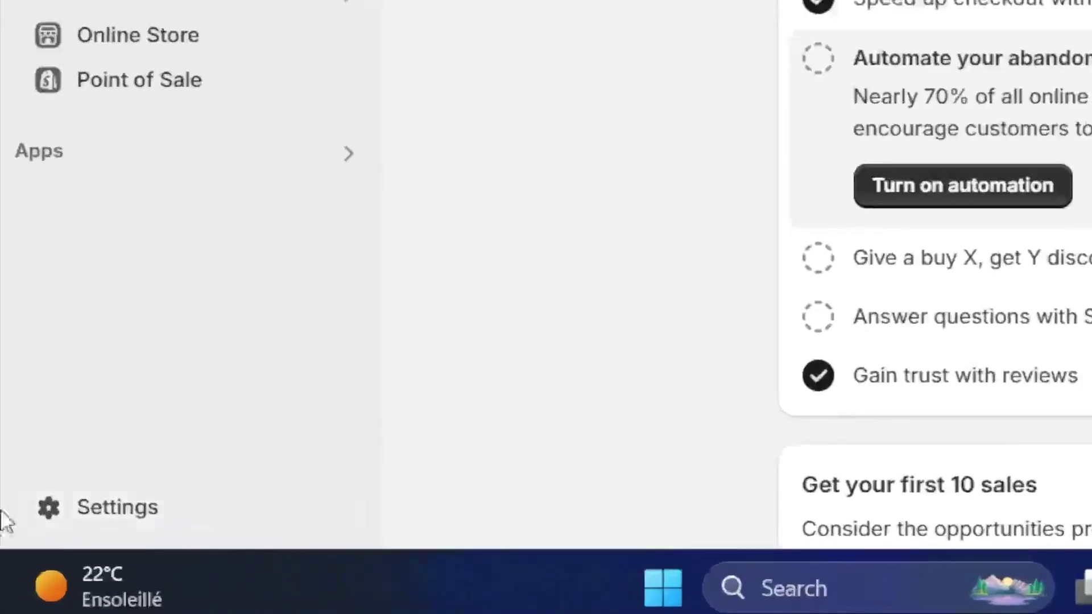
Go to Settings > Apps and sales channels and open the Shopify App Store.
click(40, 515)
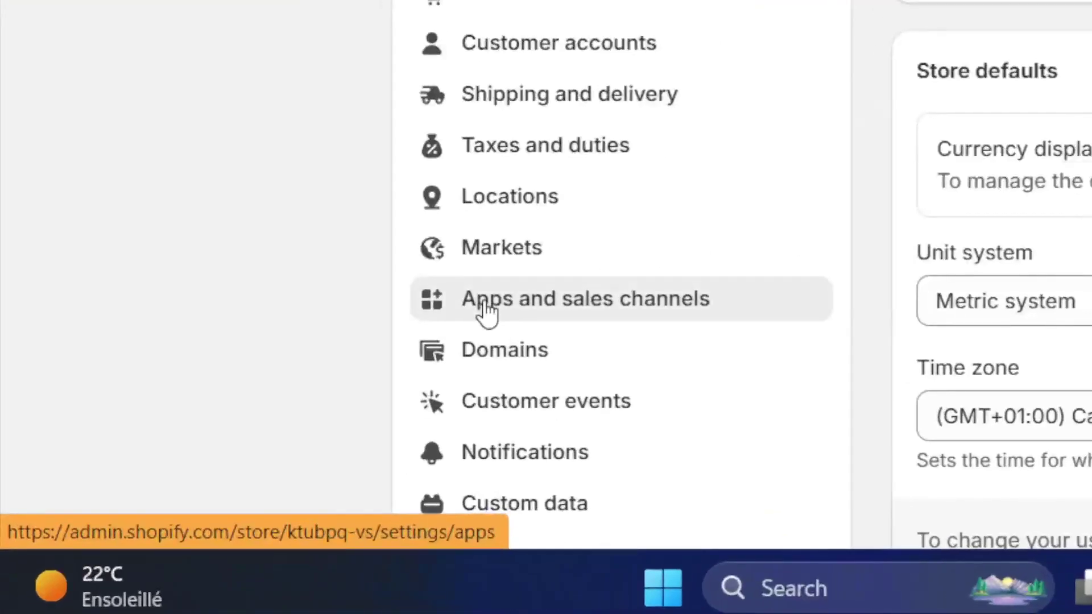
click(486, 311)
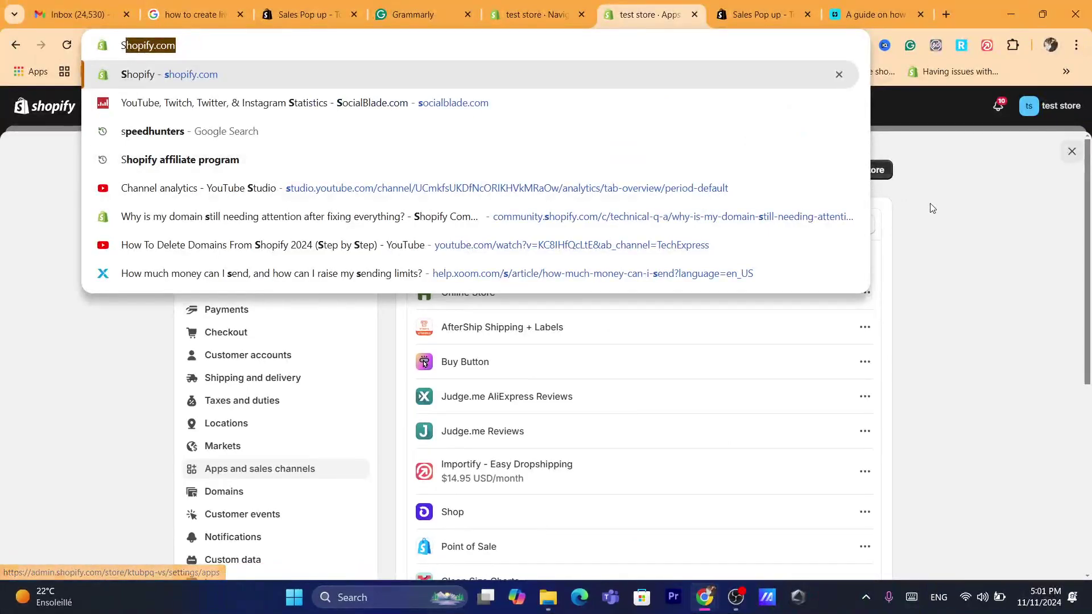
click(932, 208)
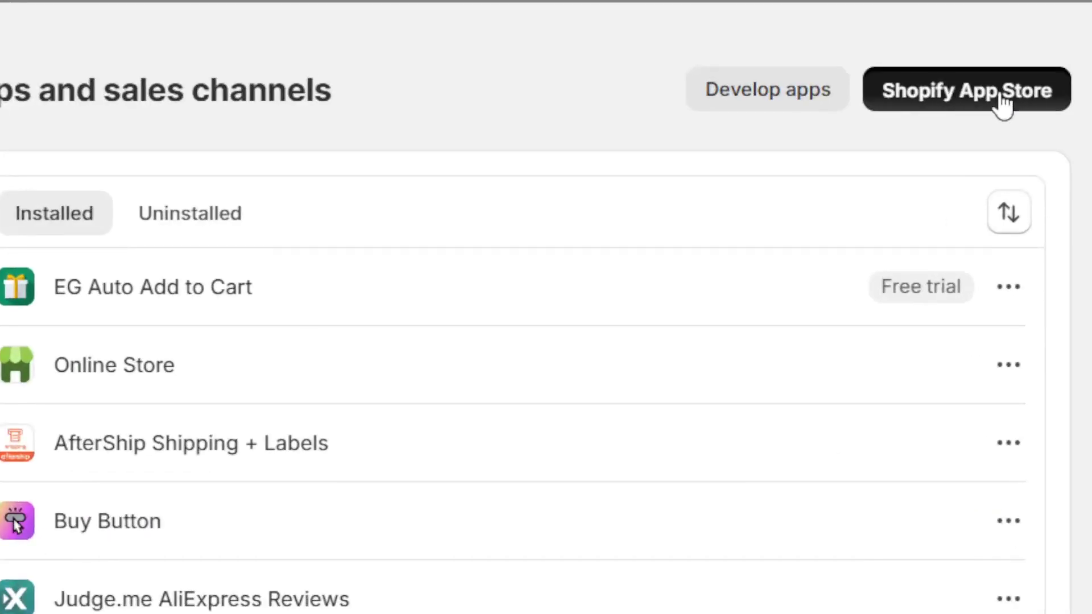
click(860, 170)
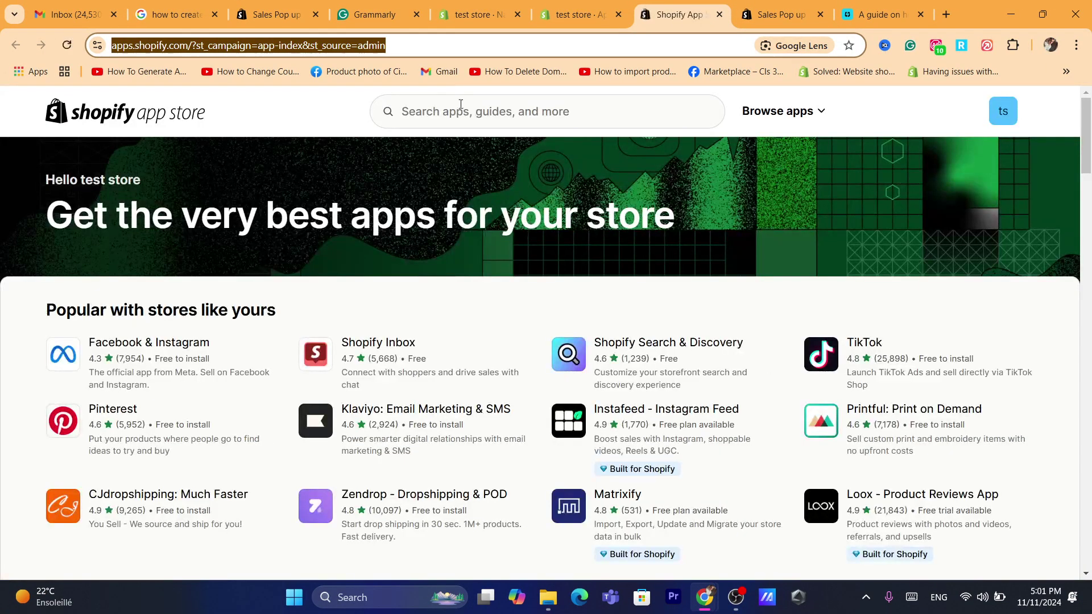
Search the App Store for 'live sales pop up notifications'.
click(447, 97)
text(s)
key(BackSpace)
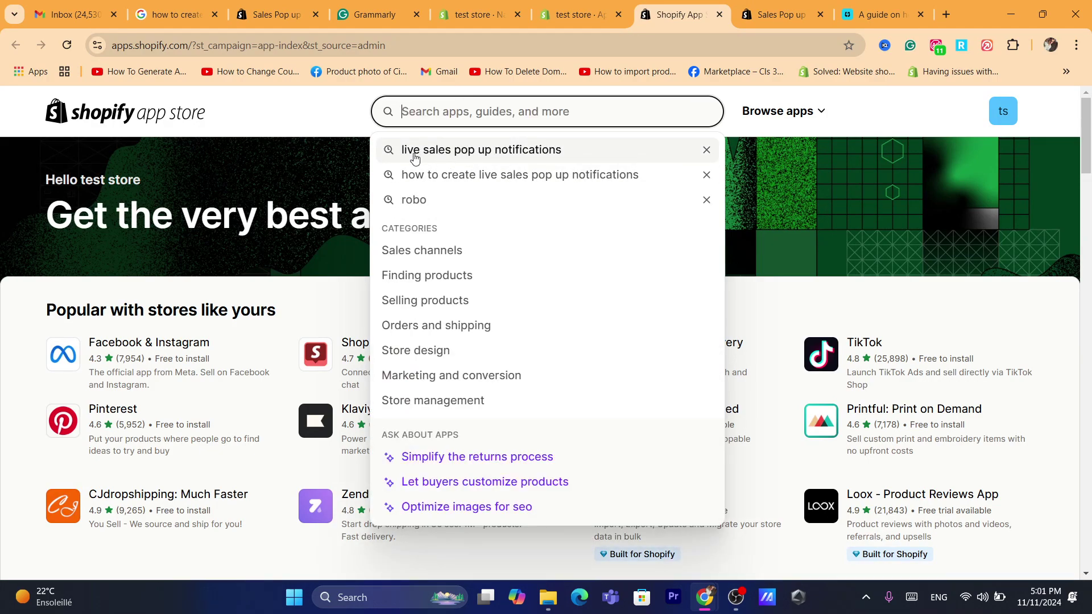
click(452, 151)
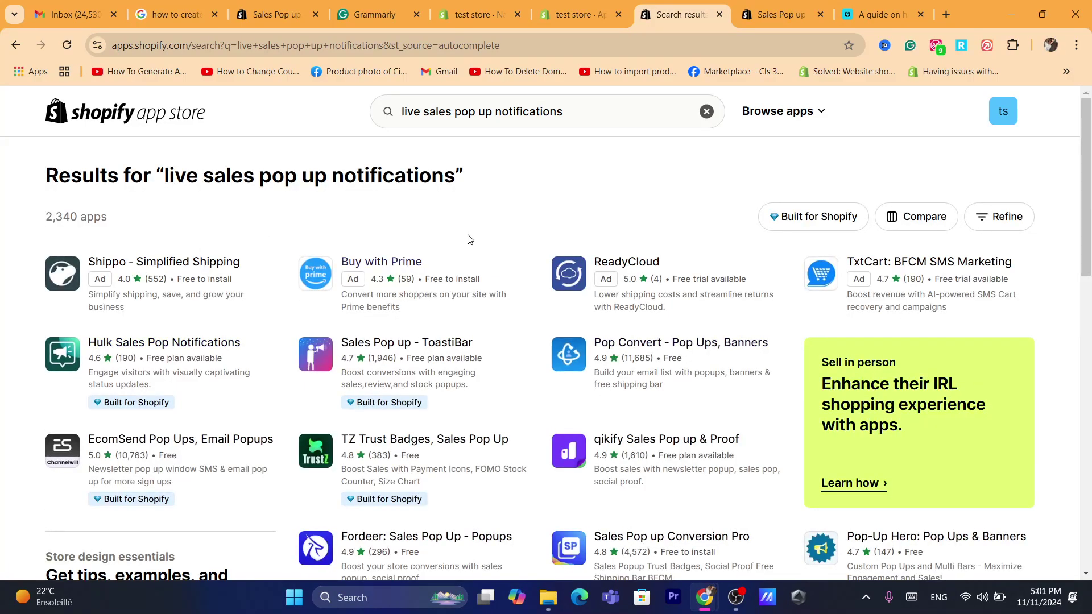
triple_click(298, 177)
click(557, 184)
Open the Sales Pop up - ToastiBar listing and start installing it.
click(442, 45)
text(shopify.com)
click(468, 309)
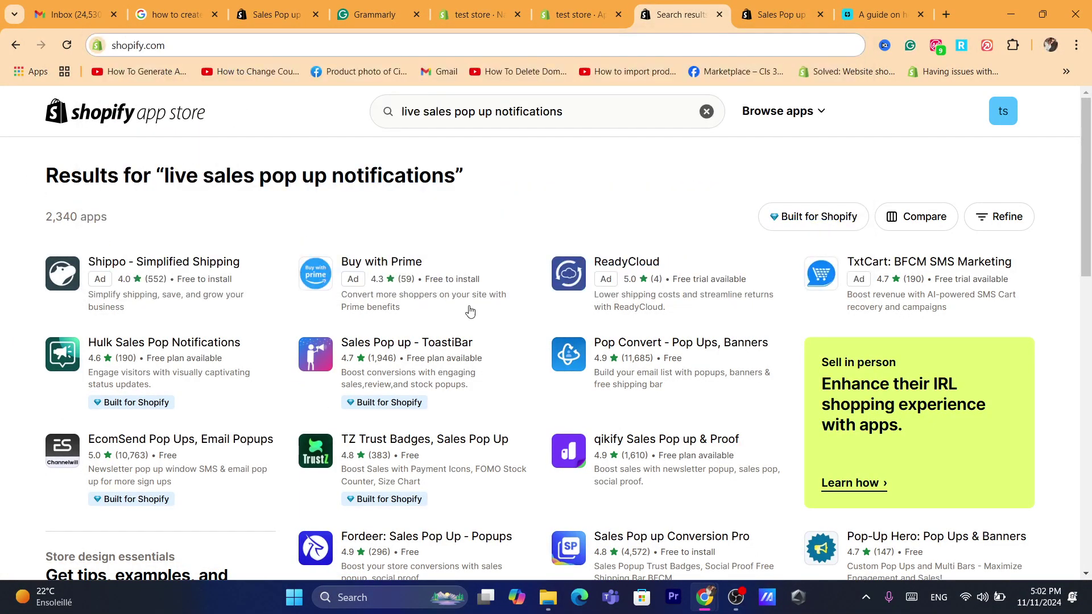
click(364, 343)
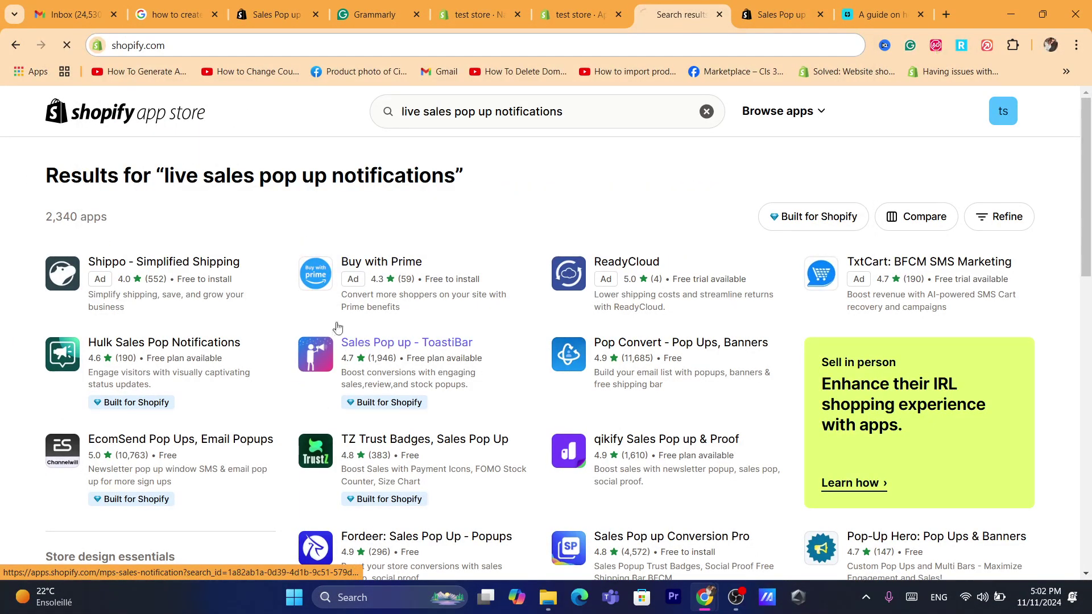
click(152, 459)
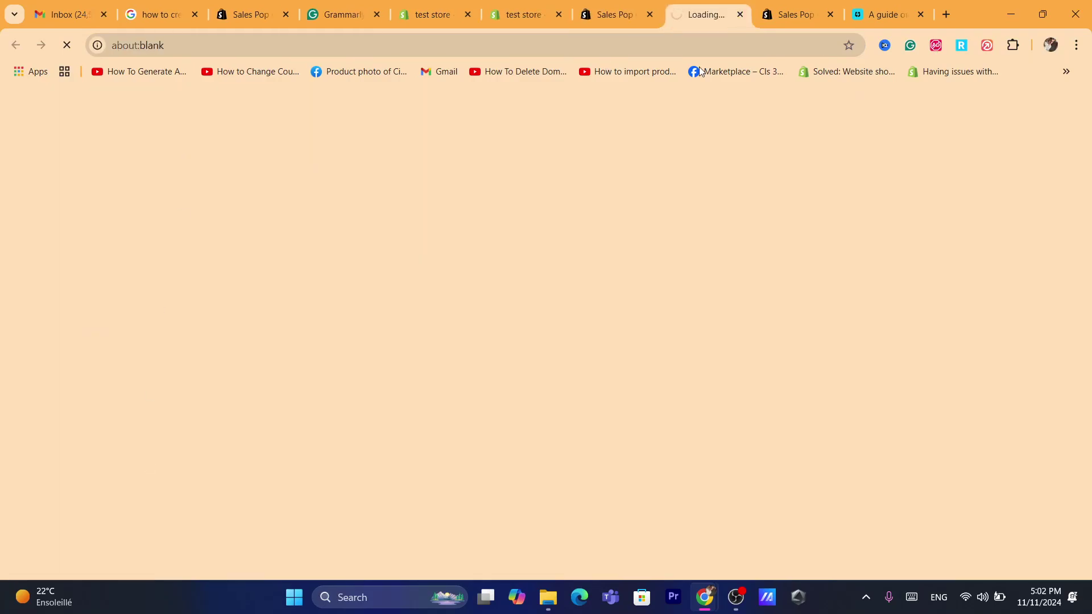
Grant ToastiBar its requested data access so it installs and shows its Plans page.
click(683, 46)
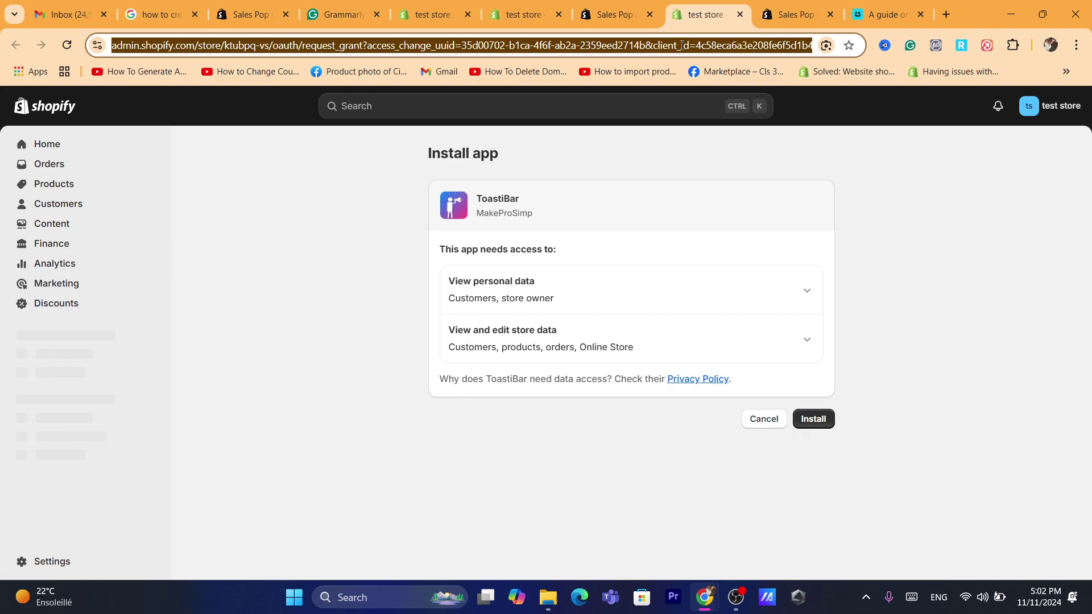
click(810, 416)
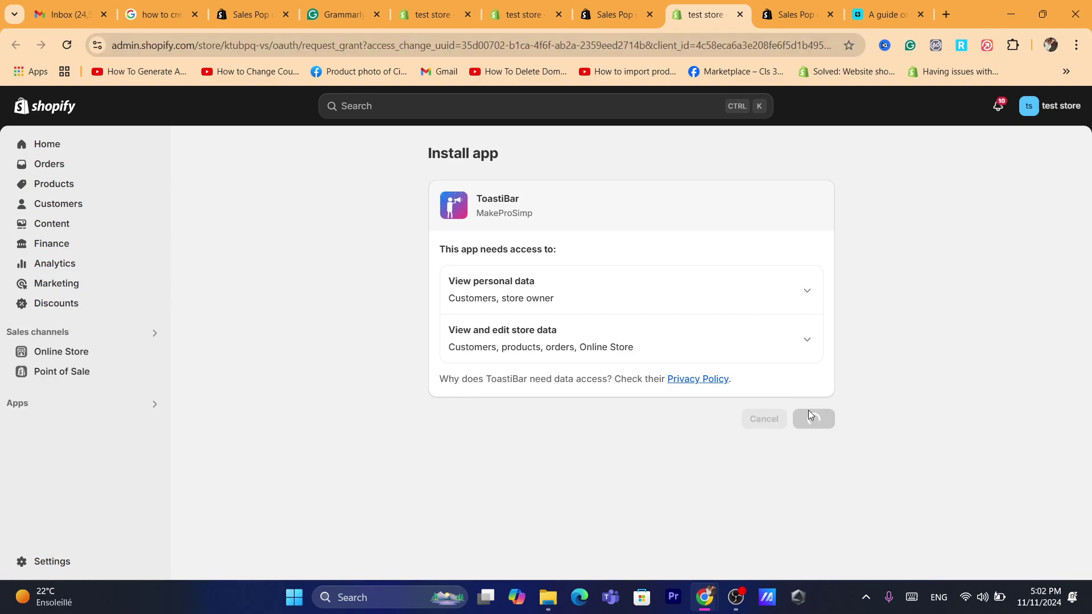
click(656, 38)
text(s)
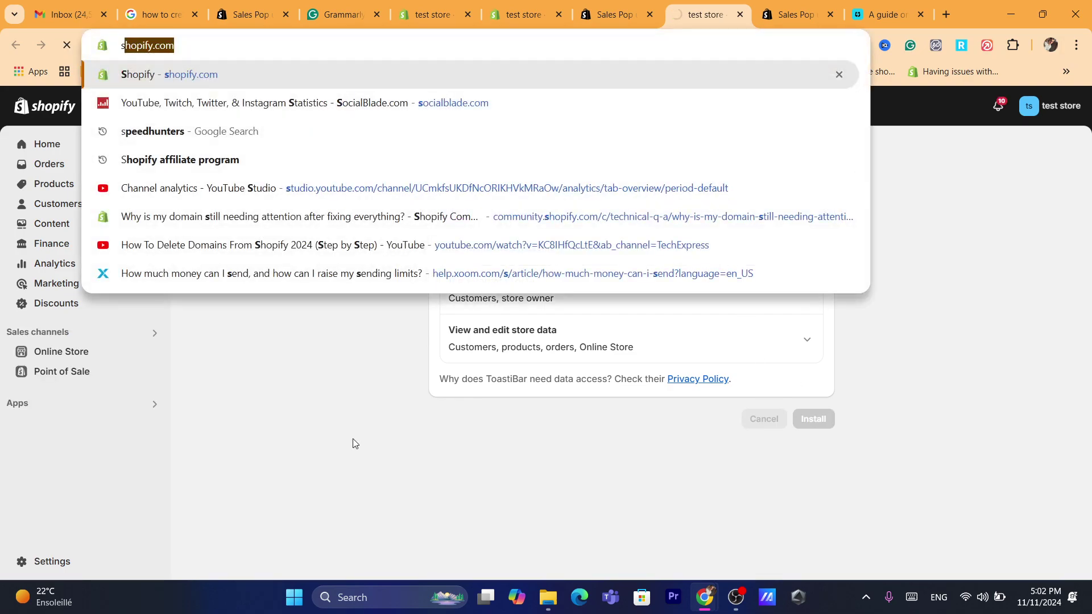
click(353, 443)
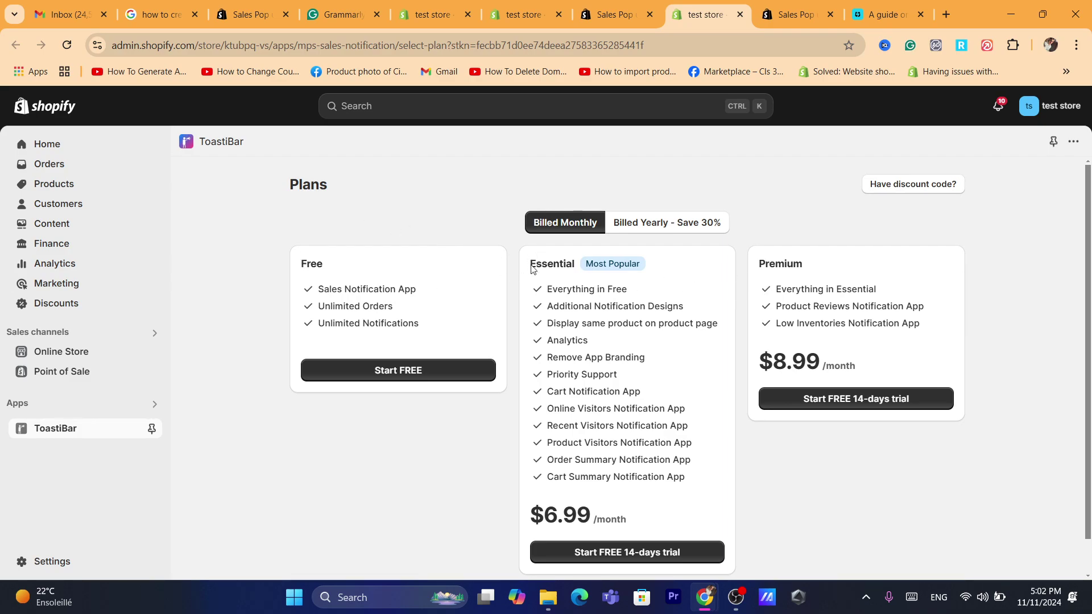
Review the Essential plan's features, such as Additional Notification Designs.
drag(565, 265, 511, 275)
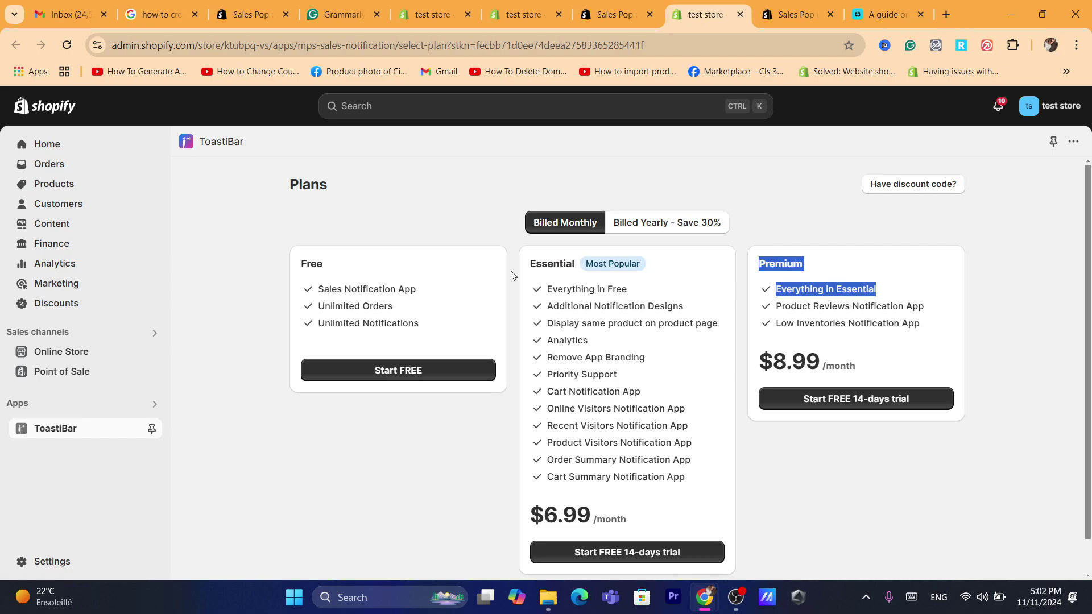
click(256, 280)
key(ctrl+shift+Right)
click(334, 284)
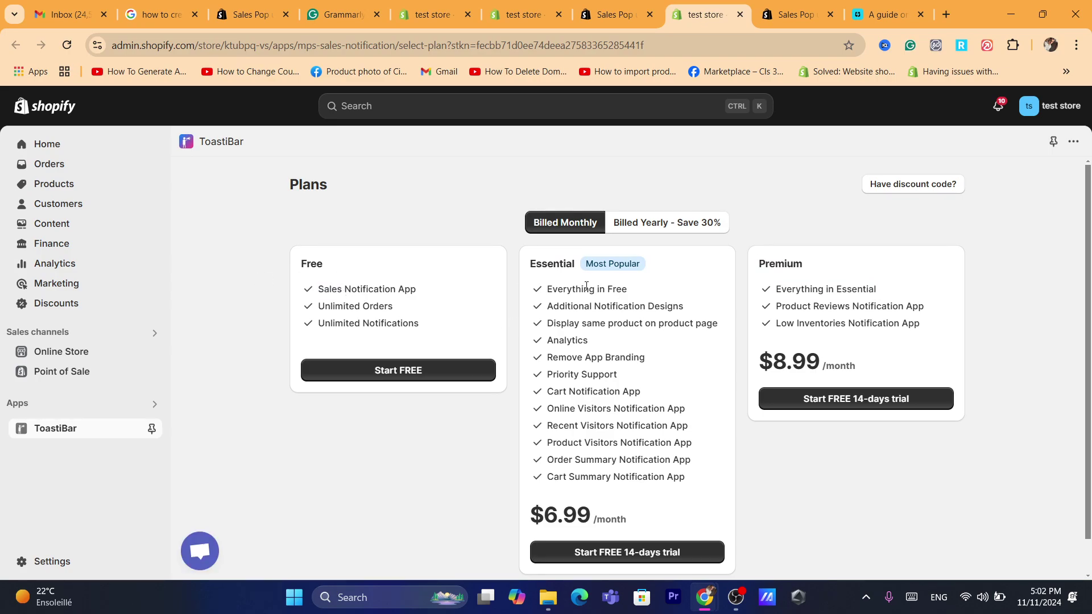
double_click(539, 264)
click(584, 303)
triple_click(576, 292)
triple_click(571, 310)
click(604, 335)
triple_click(580, 322)
click(655, 338)
Check the remaining plan features, then choose Start FREE on the Free plan.
double_click(550, 356)
click(580, 370)
triple_click(556, 394)
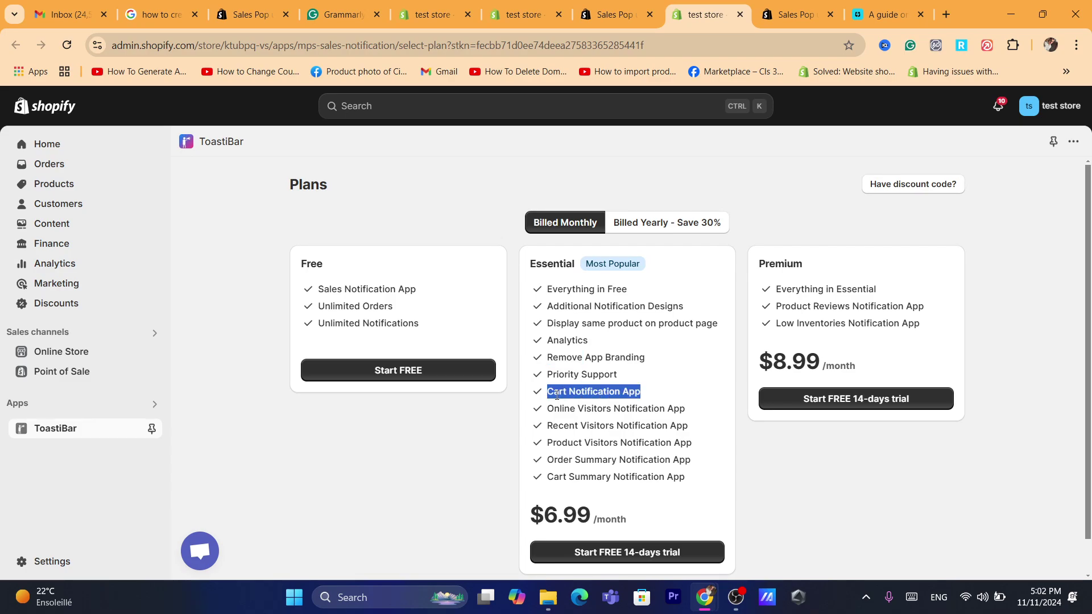
click(472, 434)
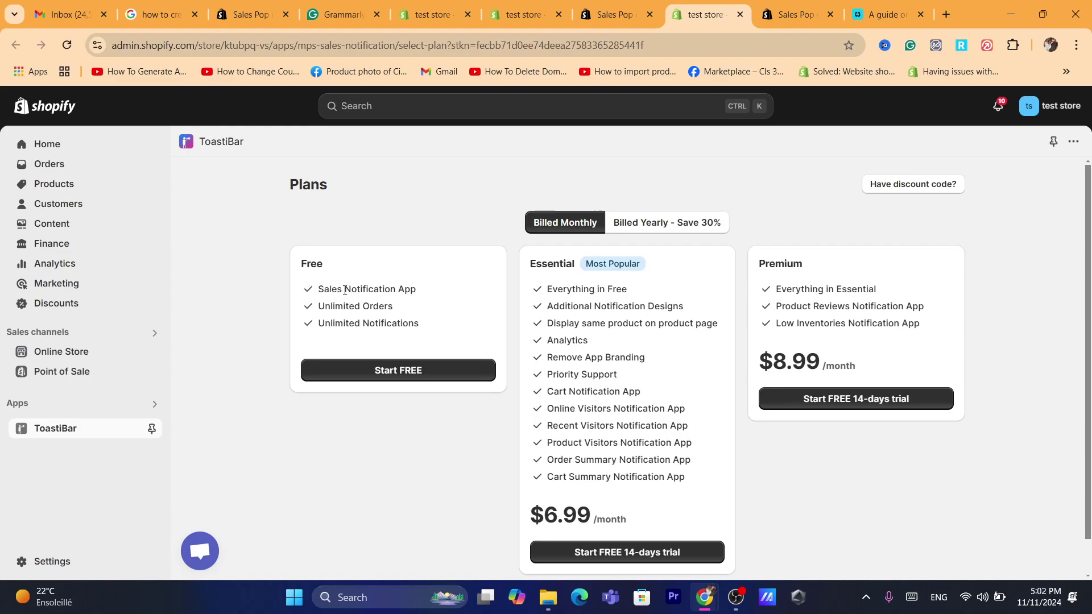
triple_click(344, 291)
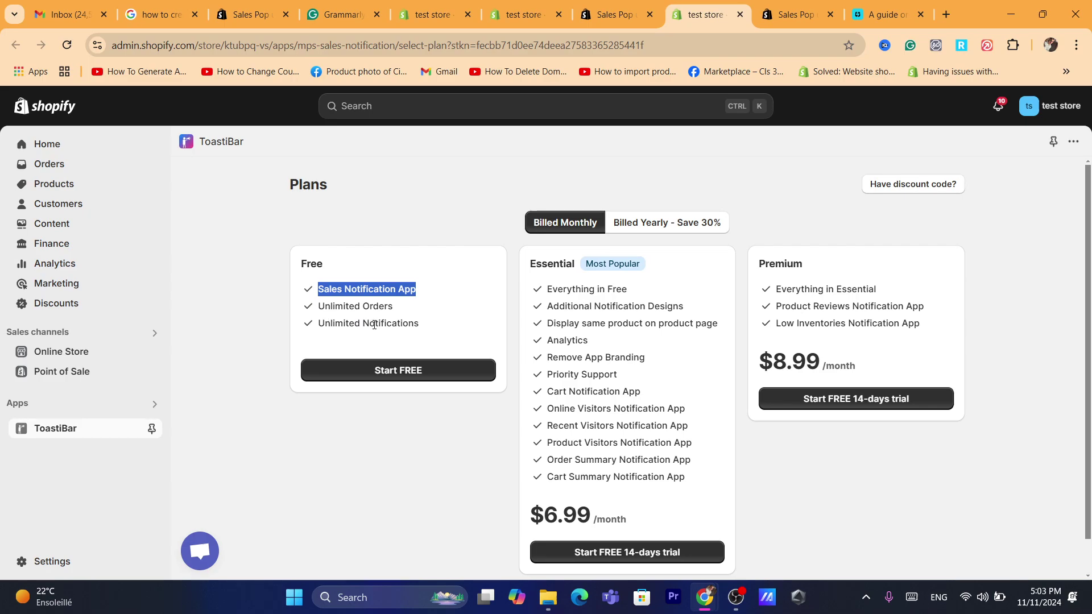
click(400, 370)
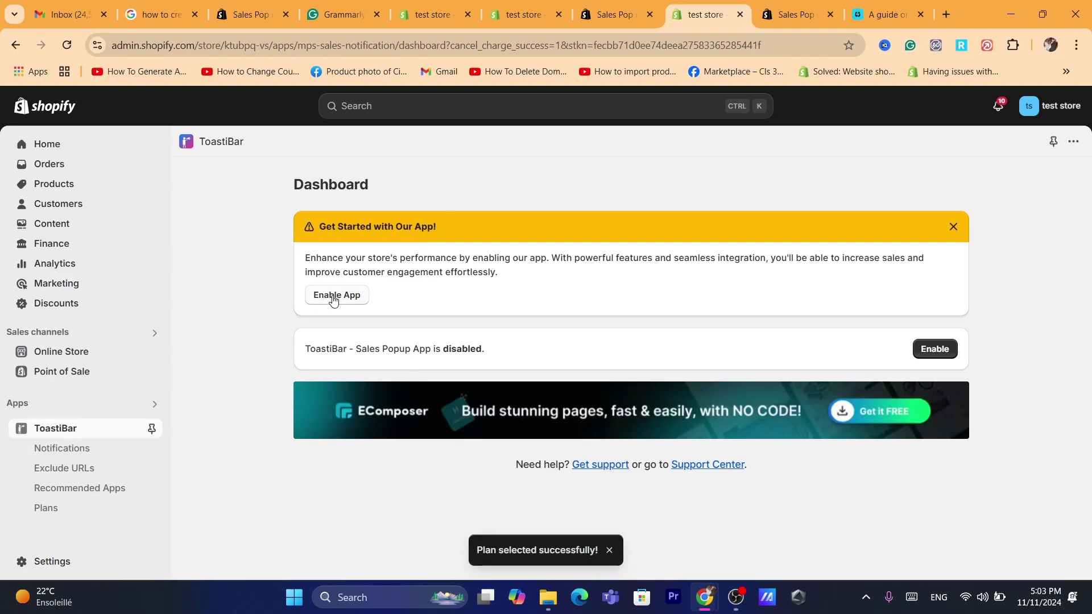
Enable the ToastiBar app and go to its Notifications page.
click(333, 297)
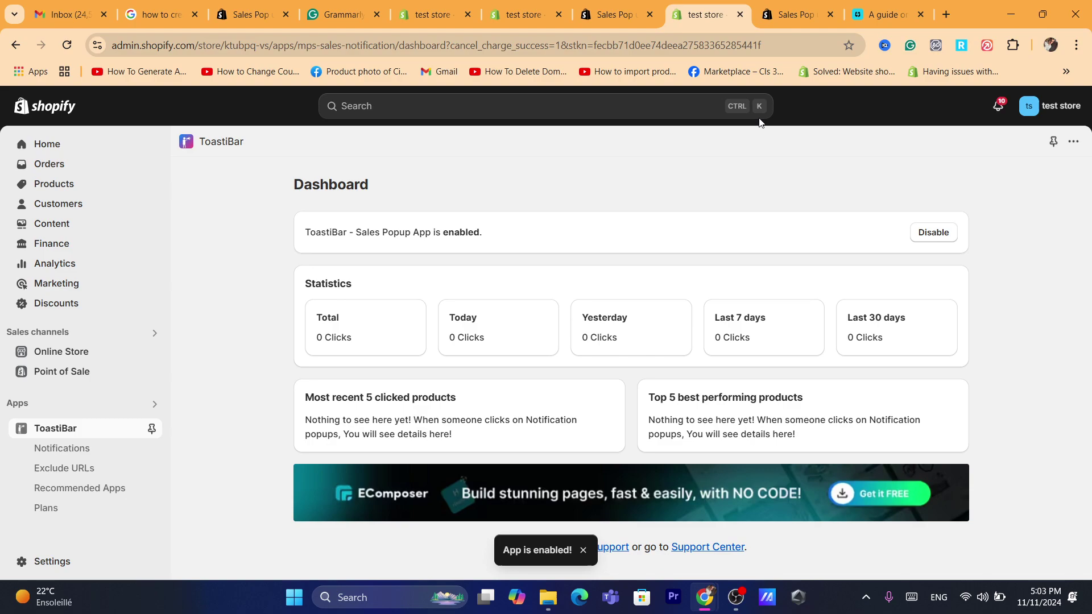
click(694, 40)
text(s)
click(252, 367)
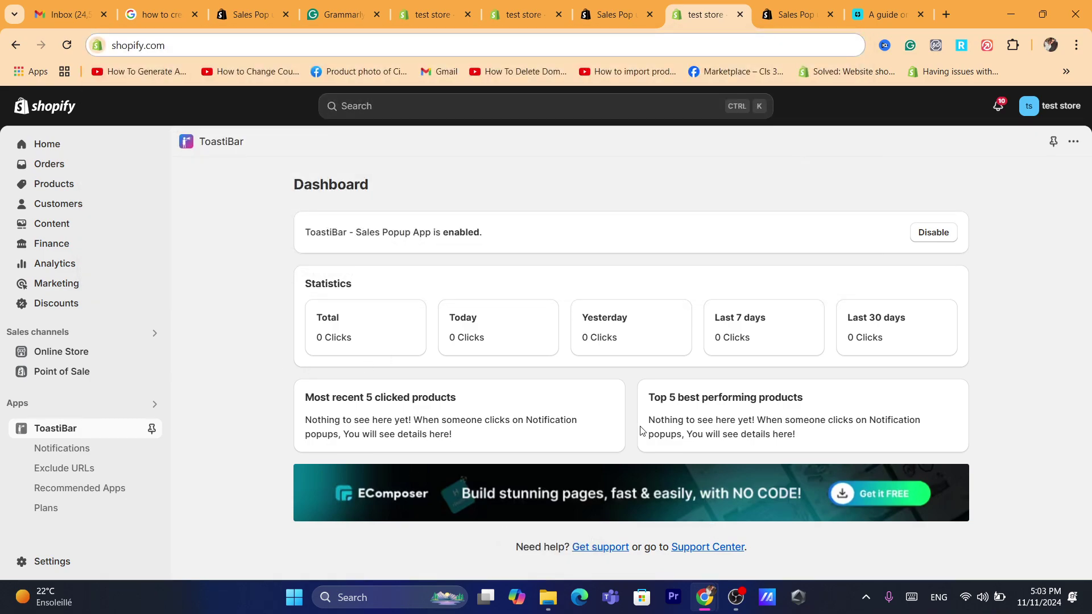
click(60, 451)
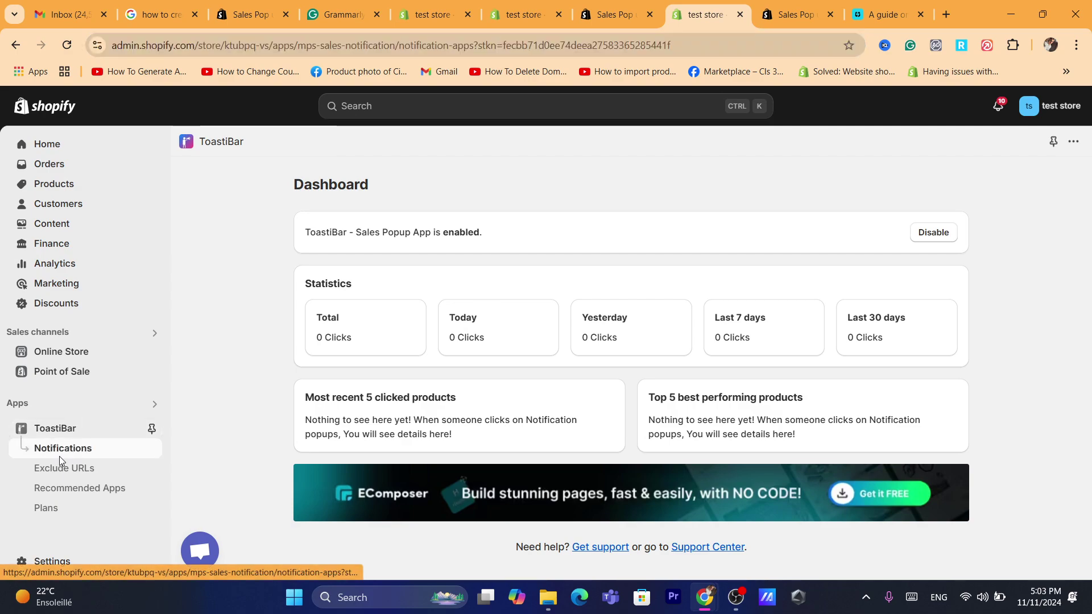
click(323, 44)
text(s)
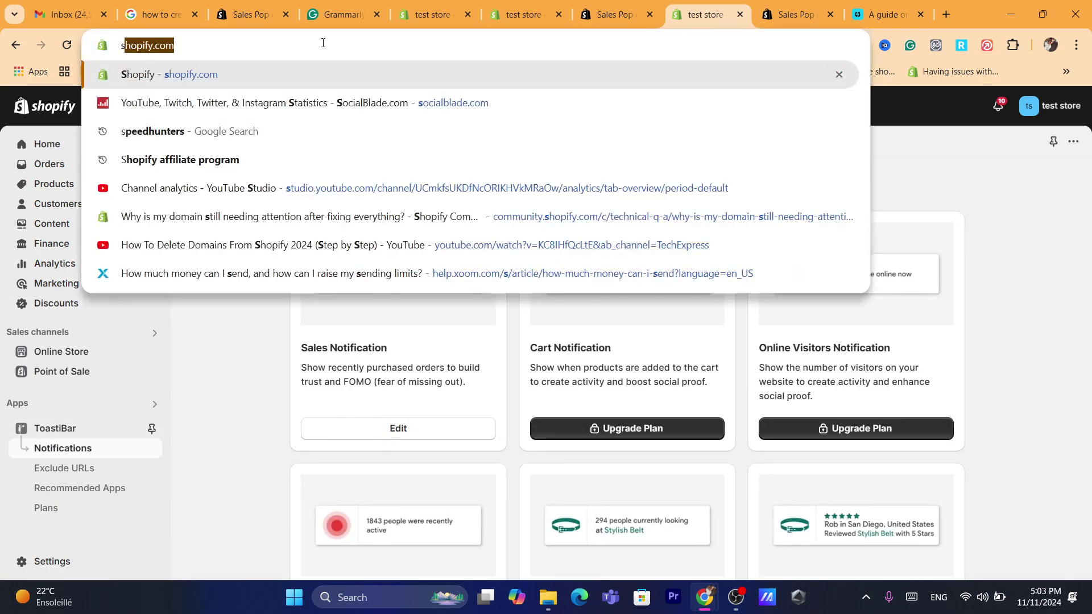
click(239, 392)
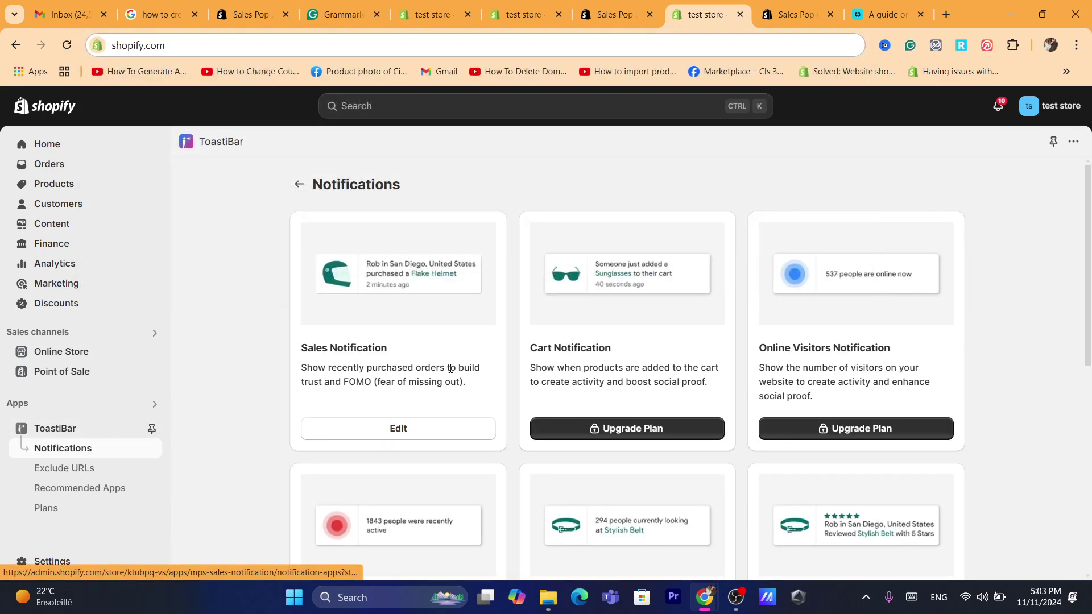
drag(304, 351, 402, 348)
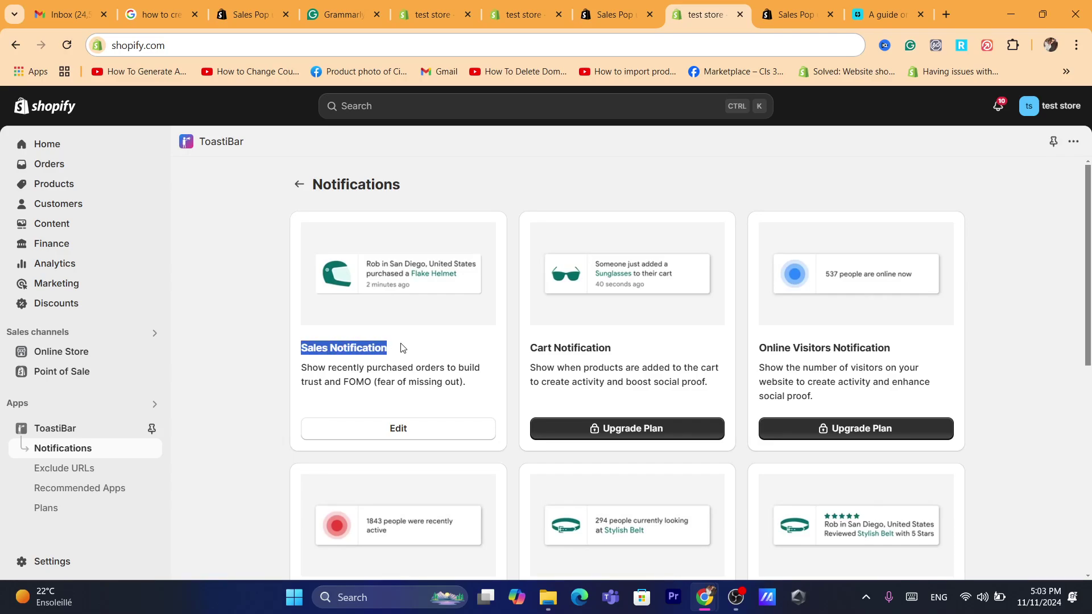
click(263, 346)
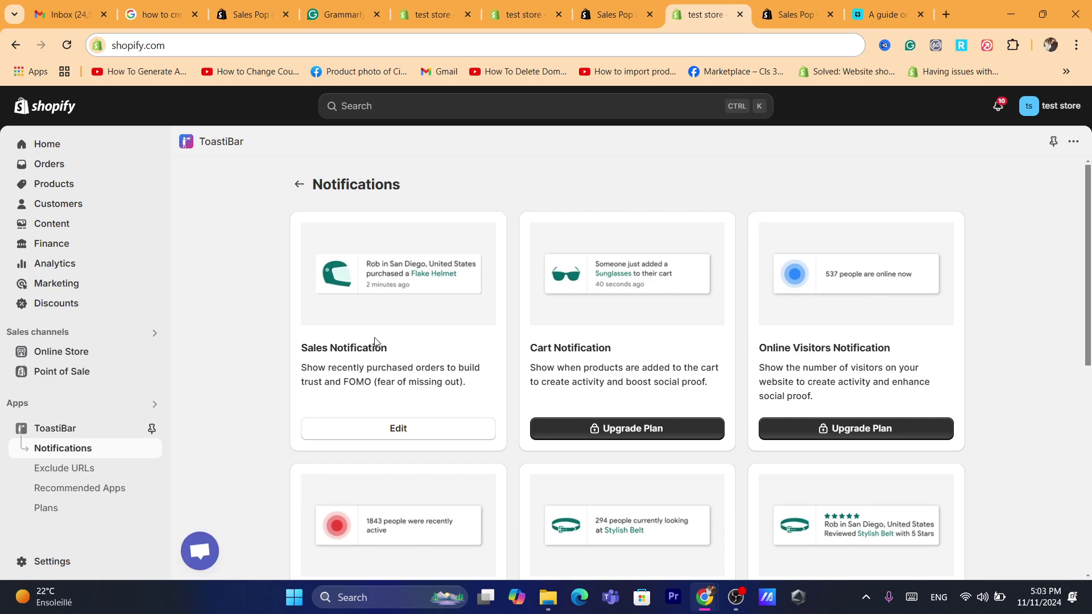
scroll(886, 280, down, 2)
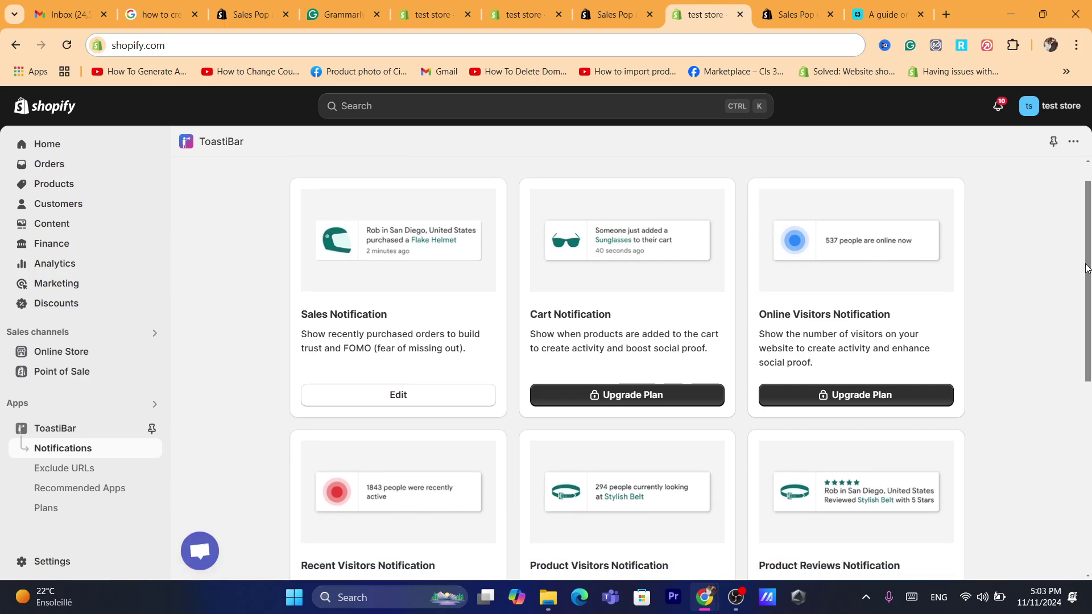
drag(536, 256, 624, 255)
click(623, 257)
triple_click(595, 257)
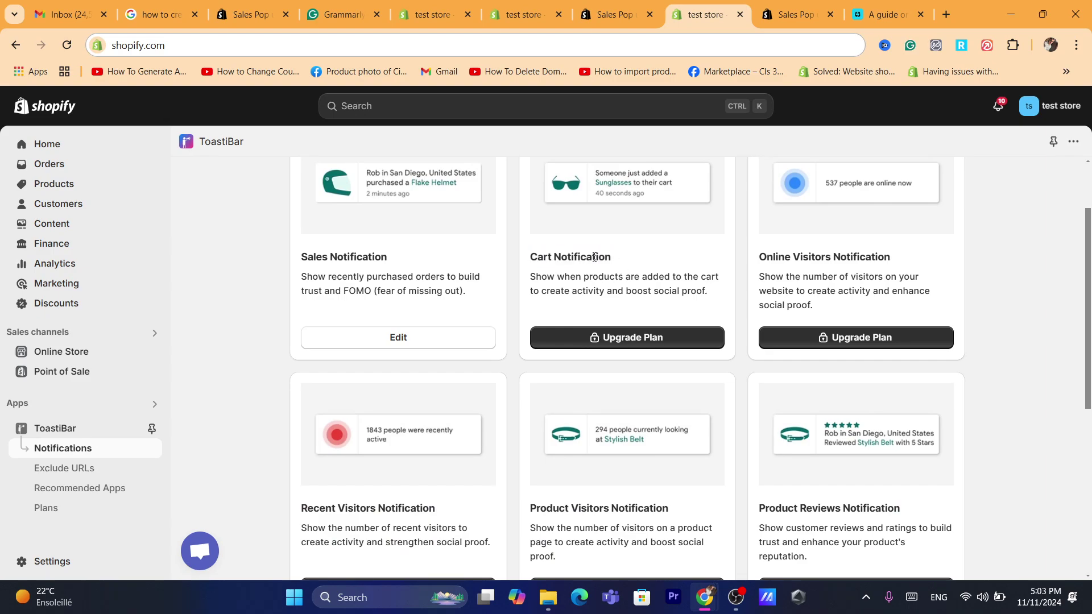
triple_click(594, 256)
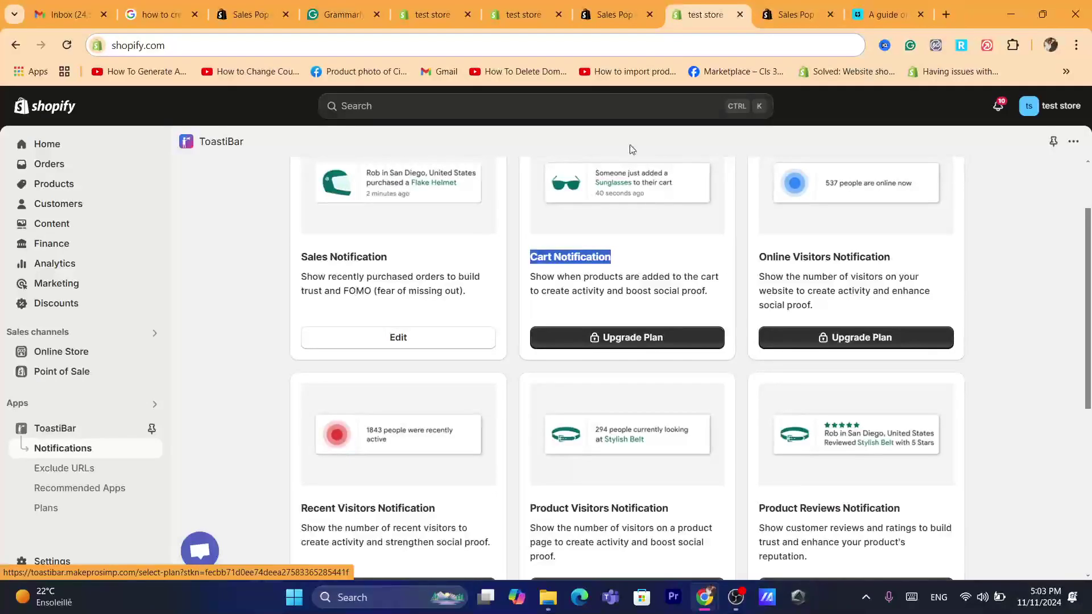
click(577, 45)
text(s)
click(272, 377)
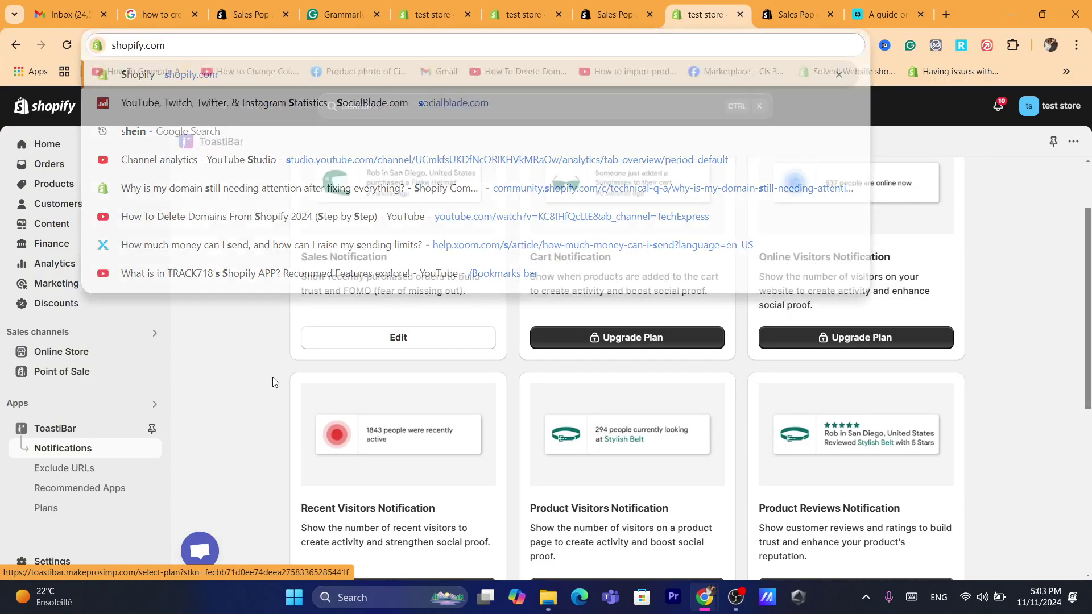
drag(1090, 322, 1075, 275)
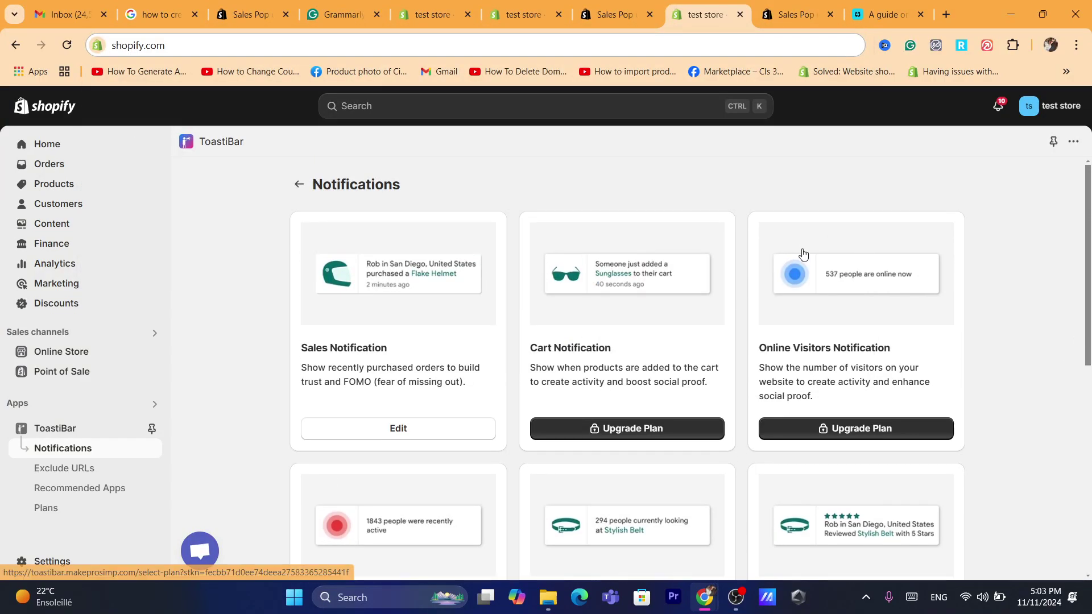
triple_click(800, 349)
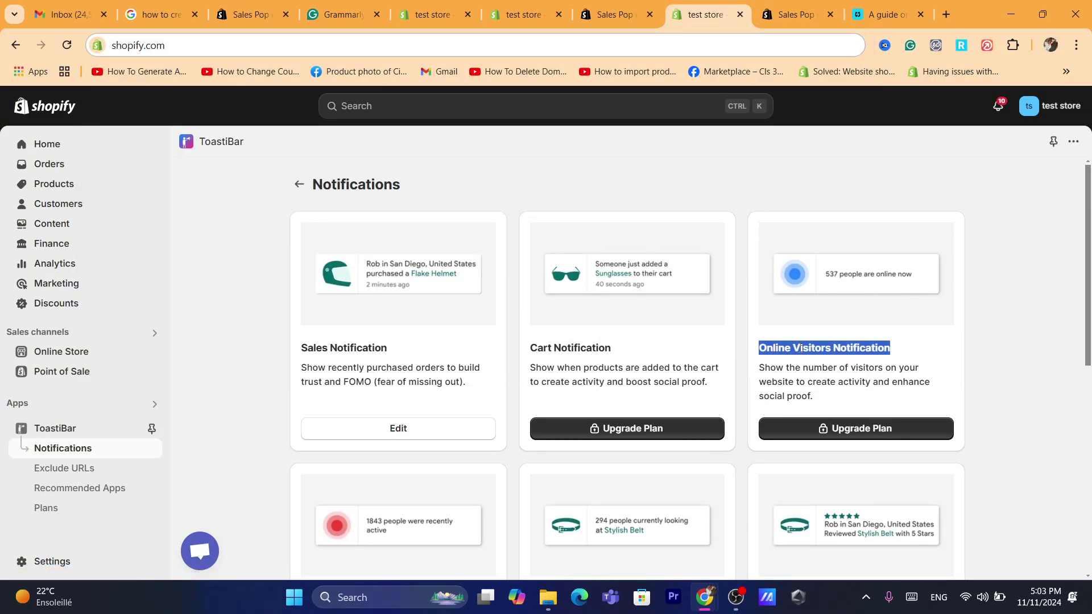
click(801, 371)
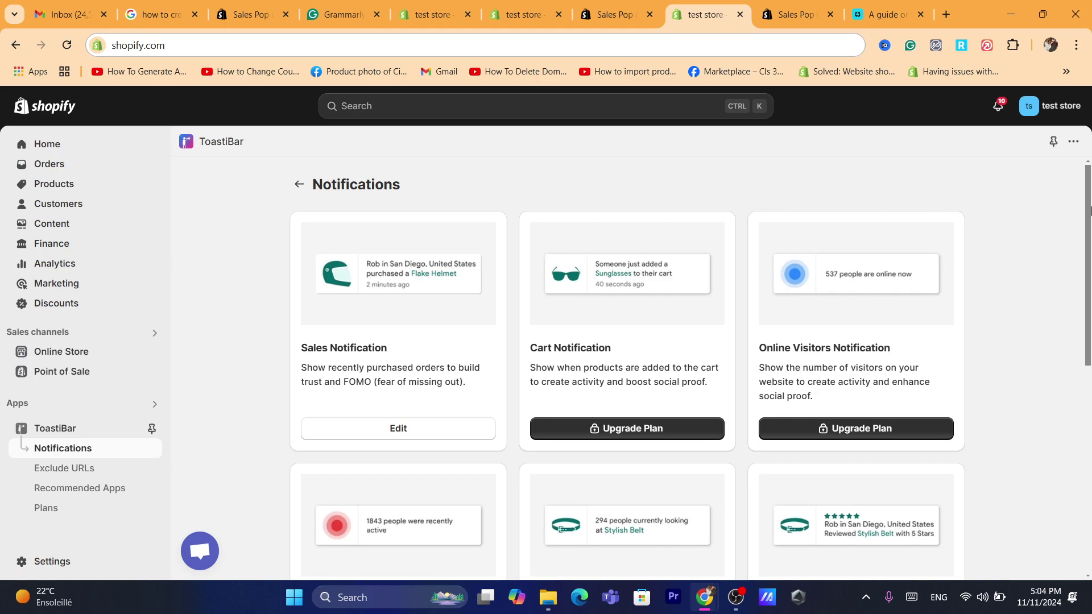
scroll(827, 295, down, 2)
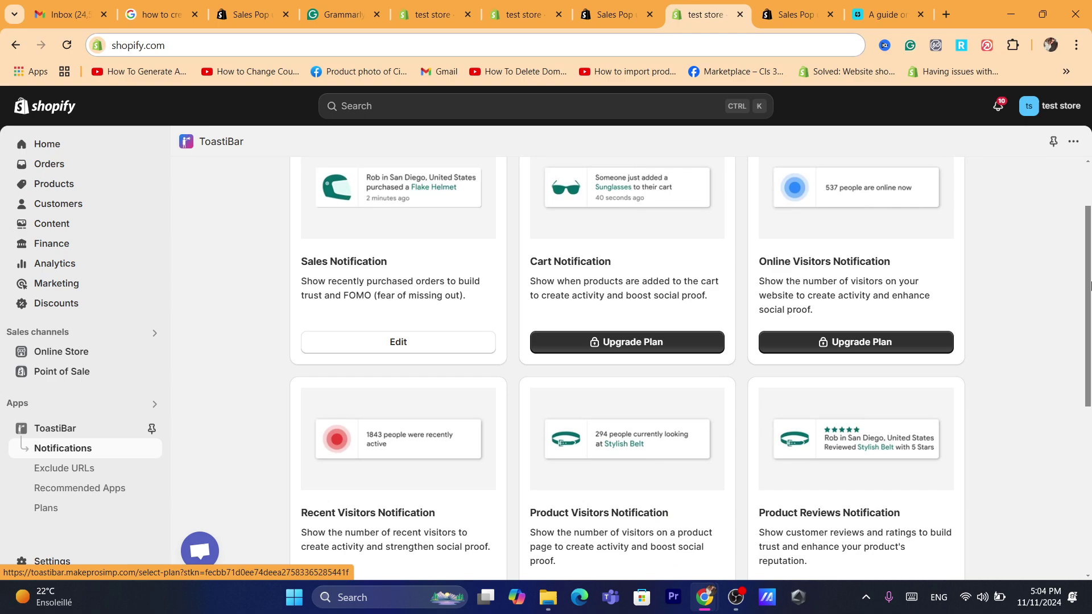
drag(1089, 285, 1090, 351)
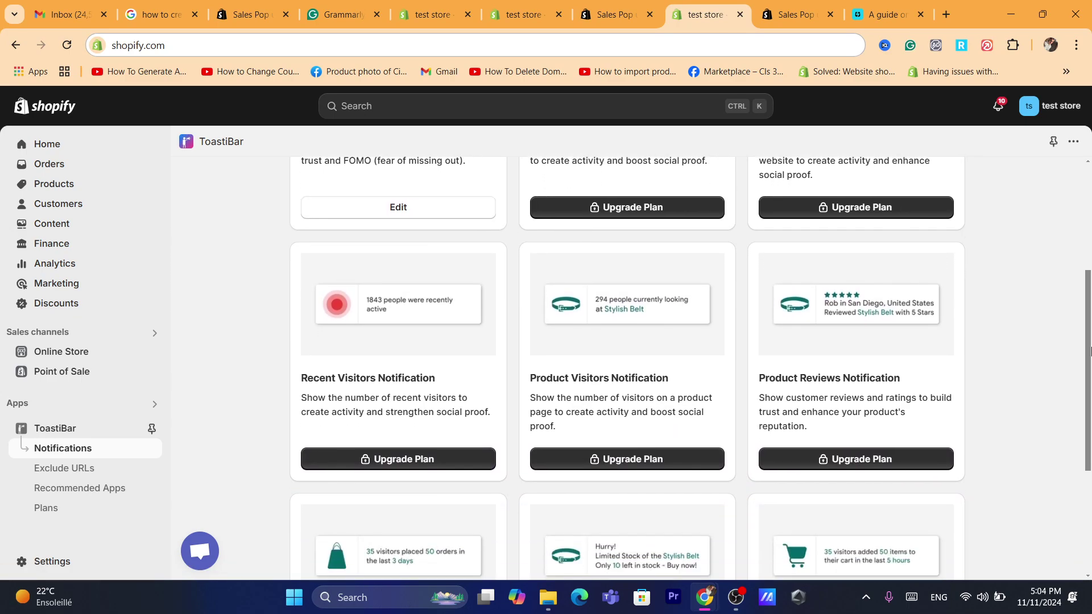
triple_click(327, 381)
click(458, 390)
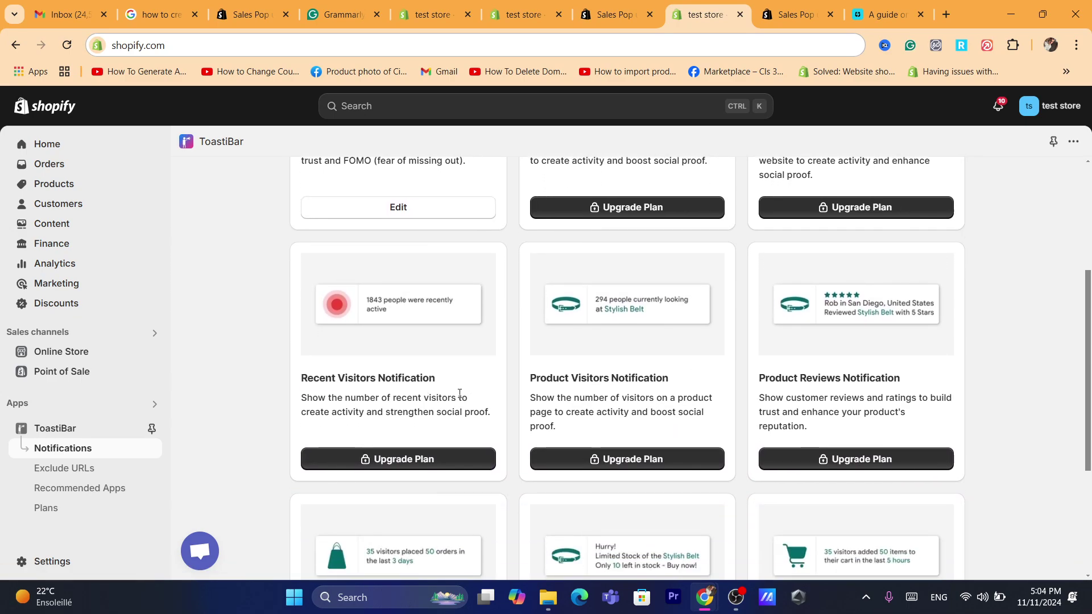
triple_click(592, 383)
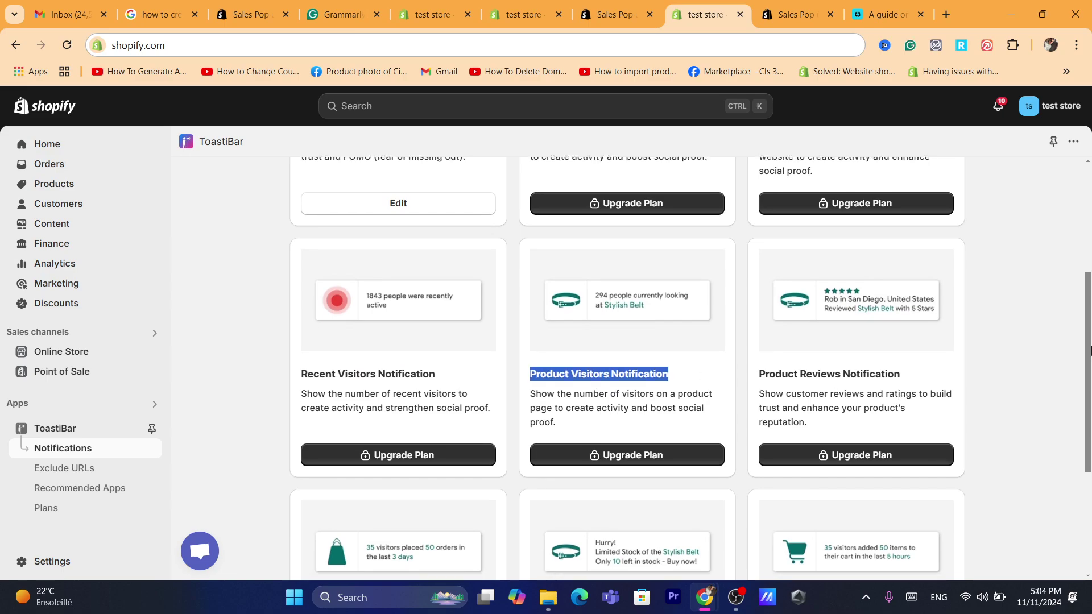
drag(1090, 393, 1090, 496)
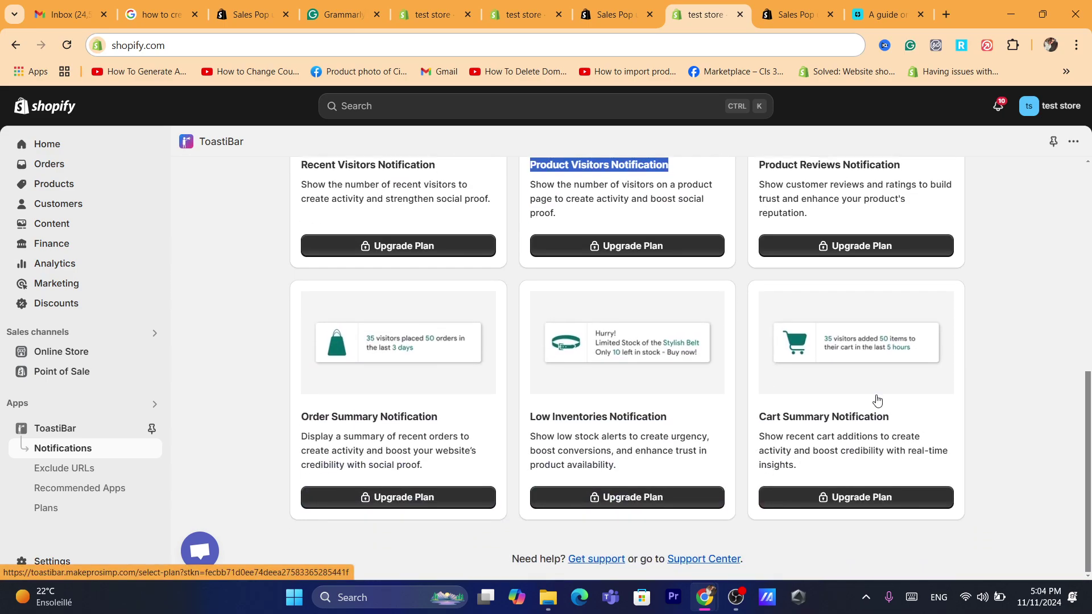
triple_click(792, 416)
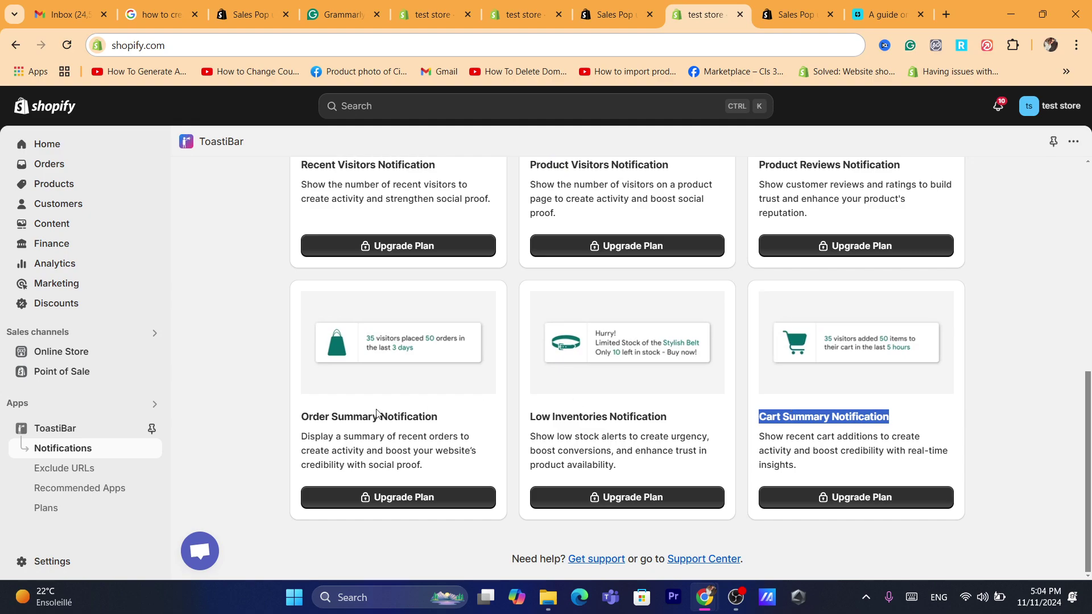
triple_click(353, 419)
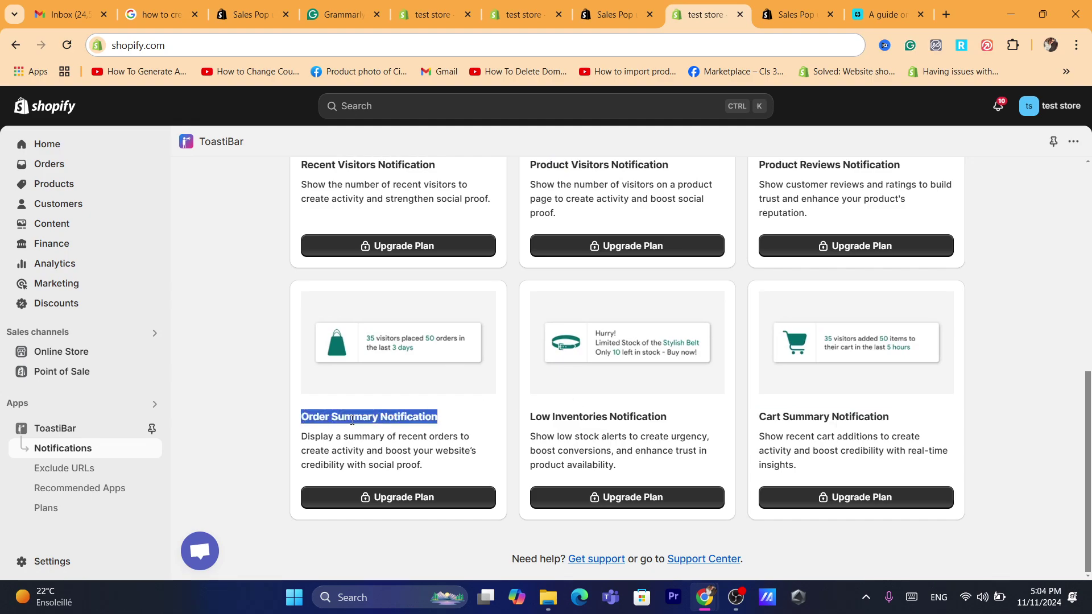
click(810, 431)
triple_click(796, 417)
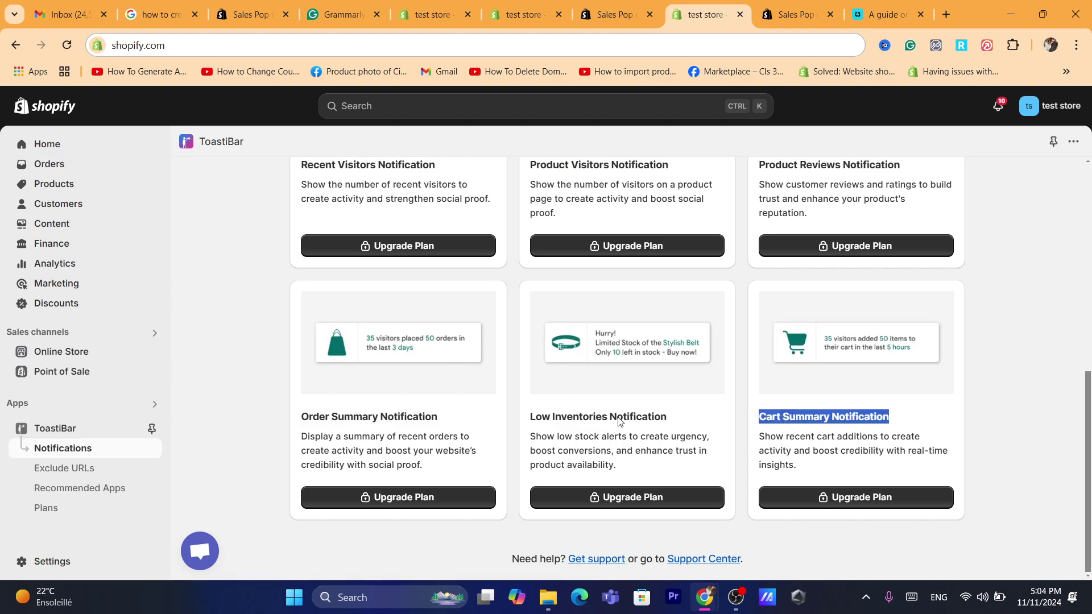
double_click(579, 417)
click(1017, 425)
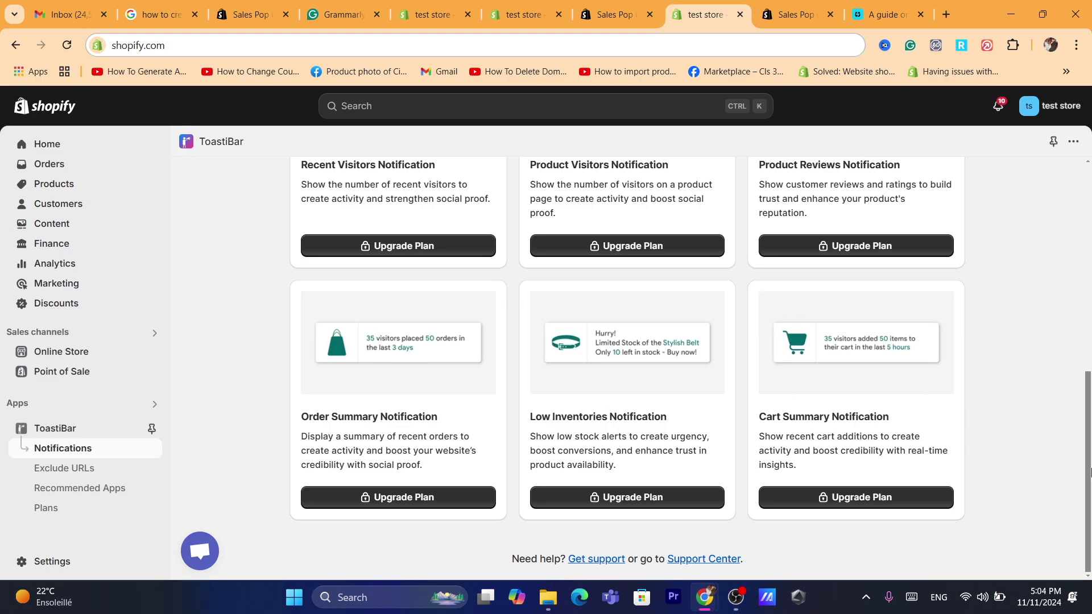
scroll(1090, 472, up, 8)
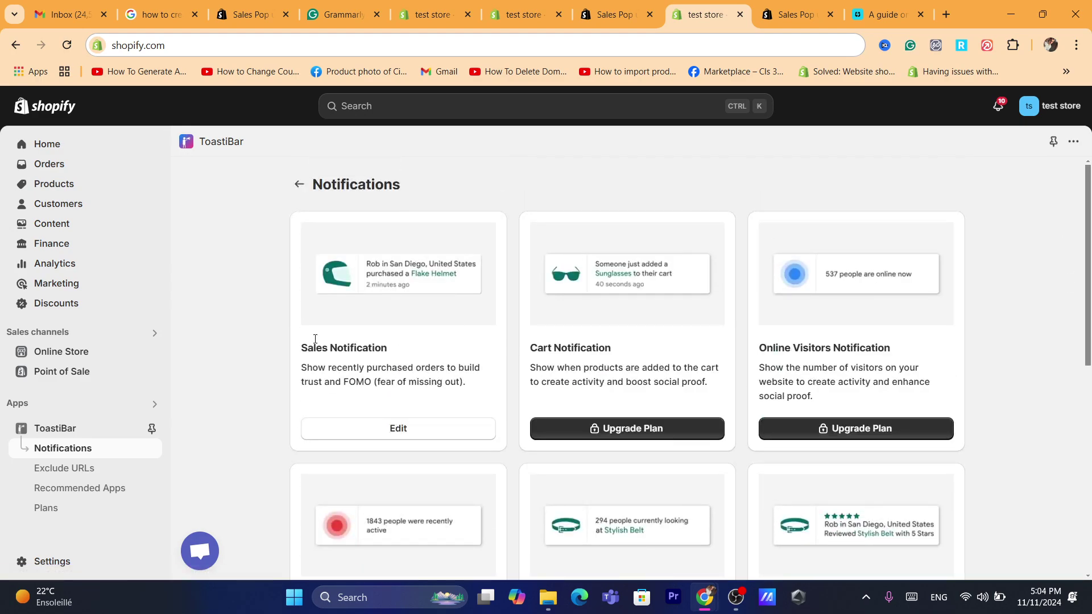
drag(296, 348, 404, 350)
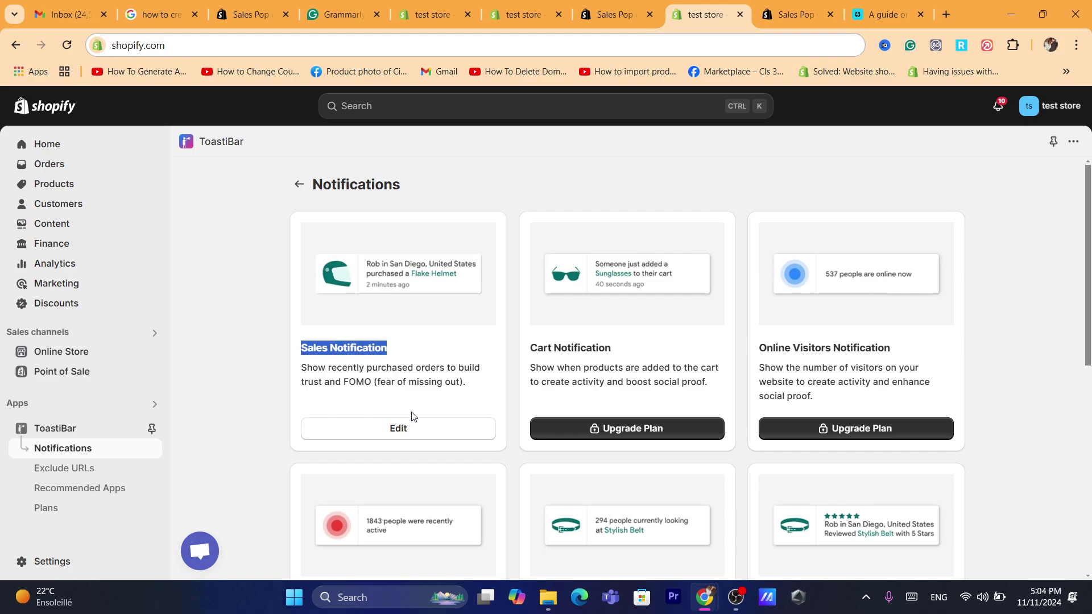
Edit the Sales Notification and keep Online Store as its sales channel.
click(386, 437)
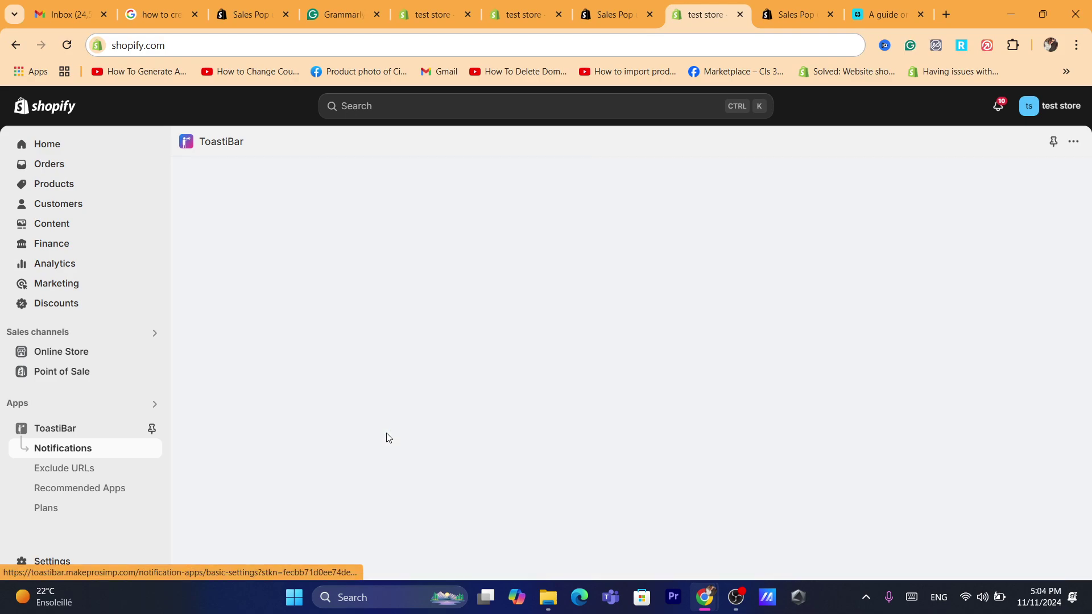
click(612, 41)
text(s)
click(476, 396)
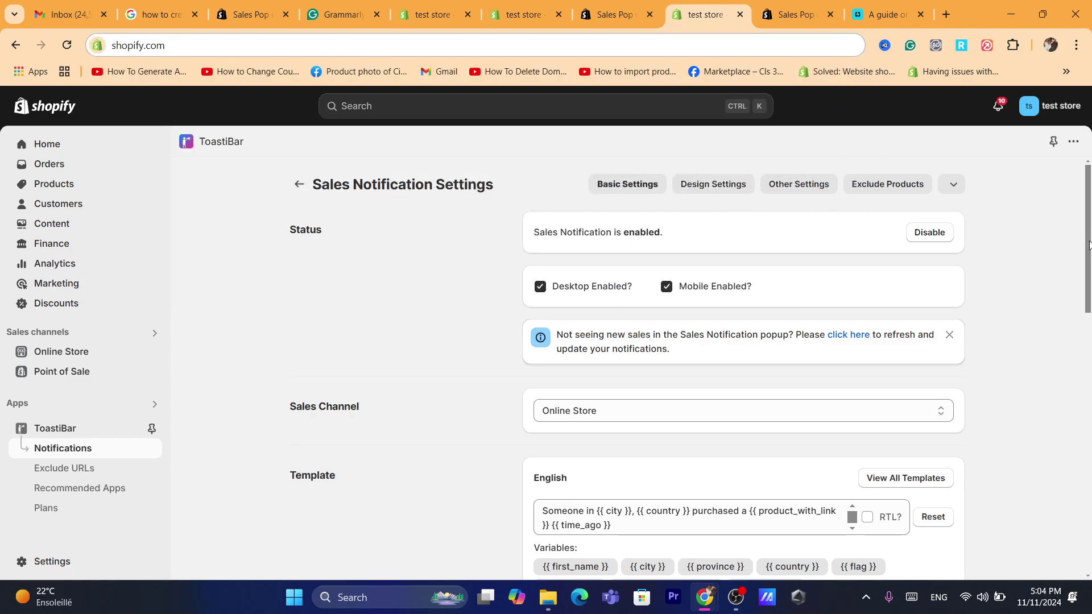
drag(1088, 244, 1089, 318)
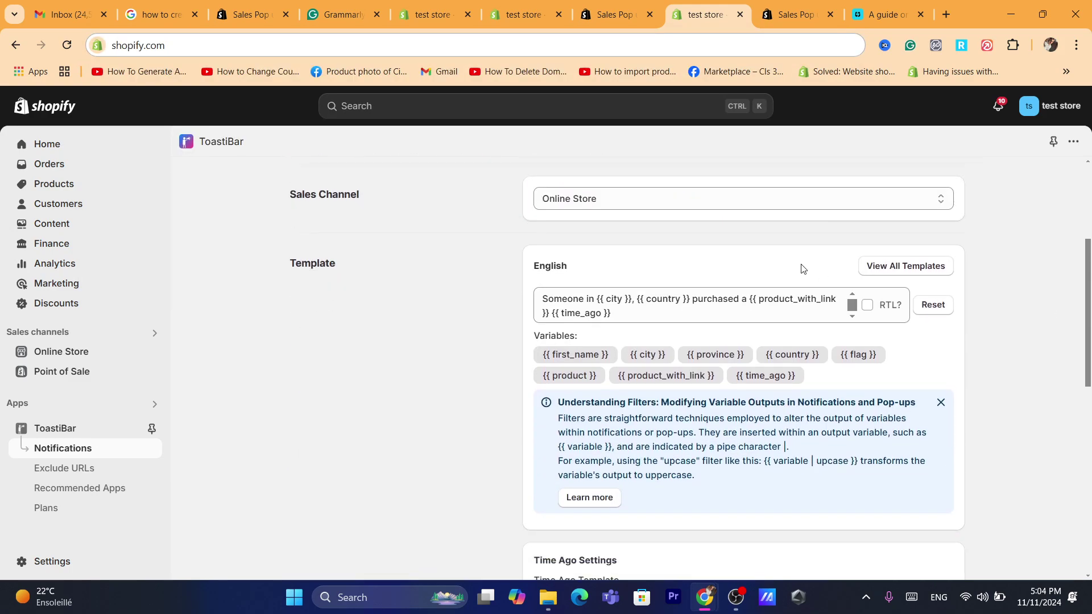
click(598, 199)
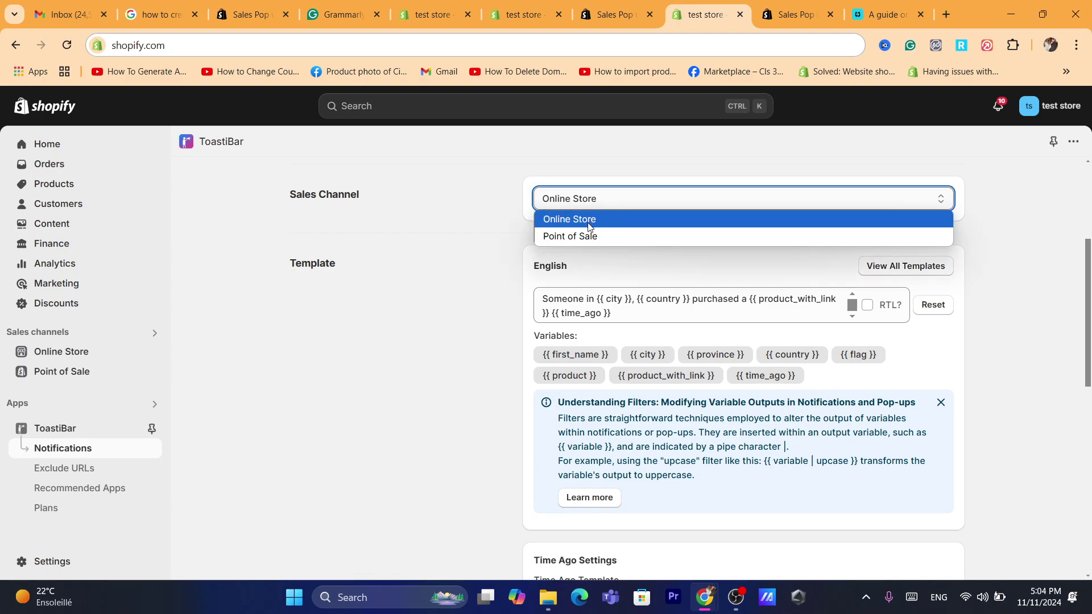
click(589, 226)
Retype 'Days' as the time-ago days keyword, leaving Minutes, Seconds and Hours unchanged.
drag(1088, 311, 1089, 436)
double_click(552, 332)
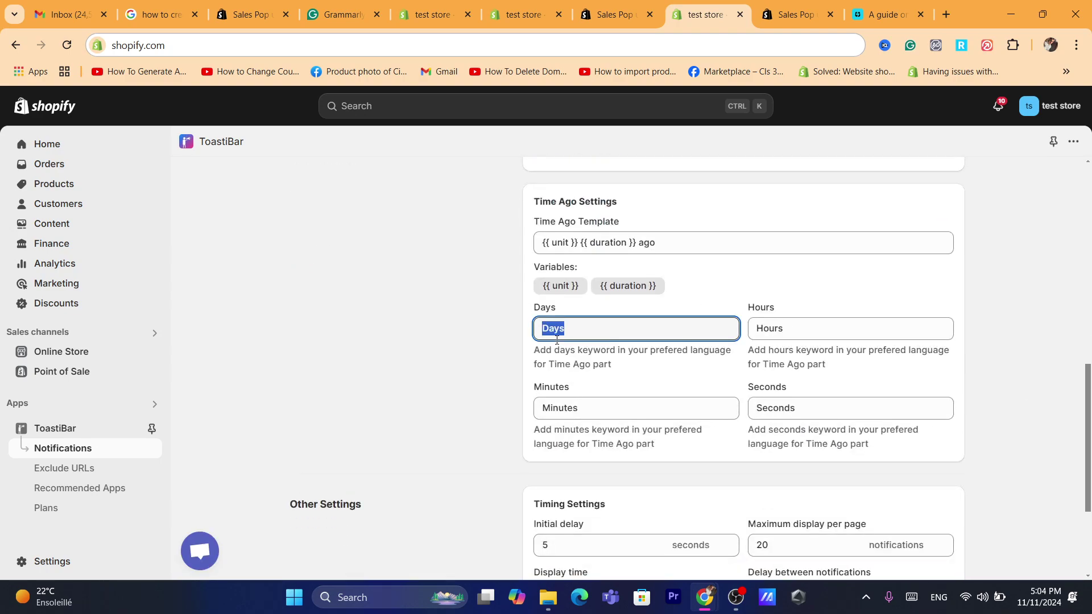
key(BackSpace)
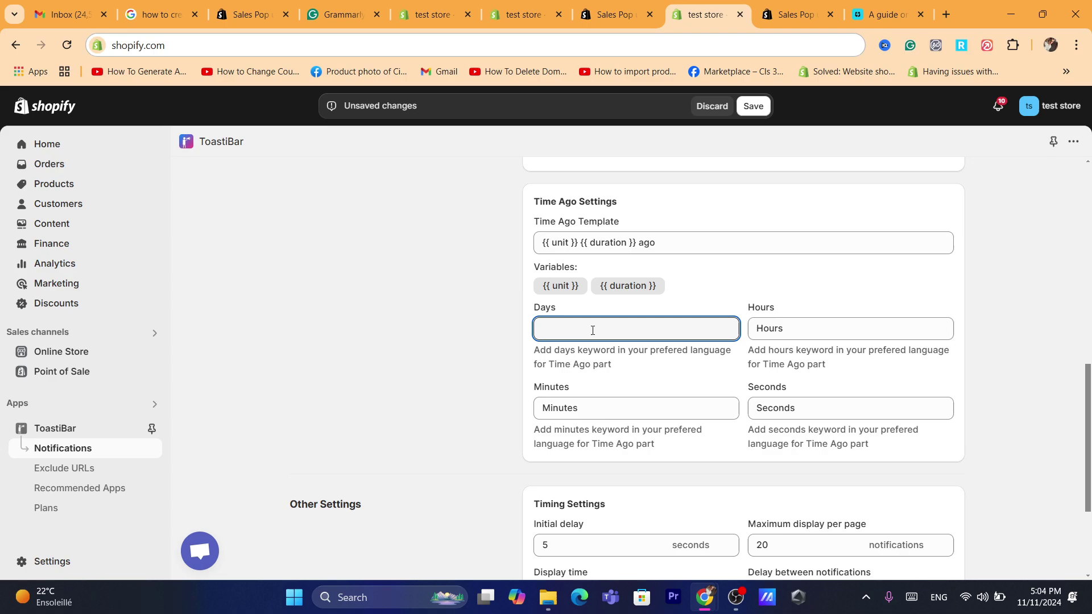
text(d)
key(BackSpace)
text(Days)
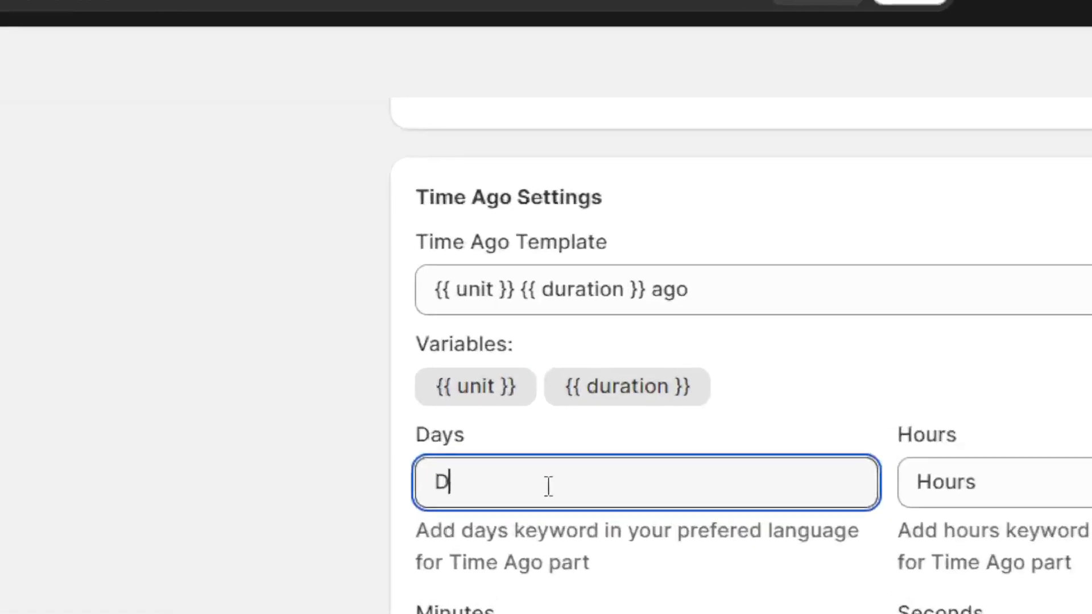
double_click(594, 416)
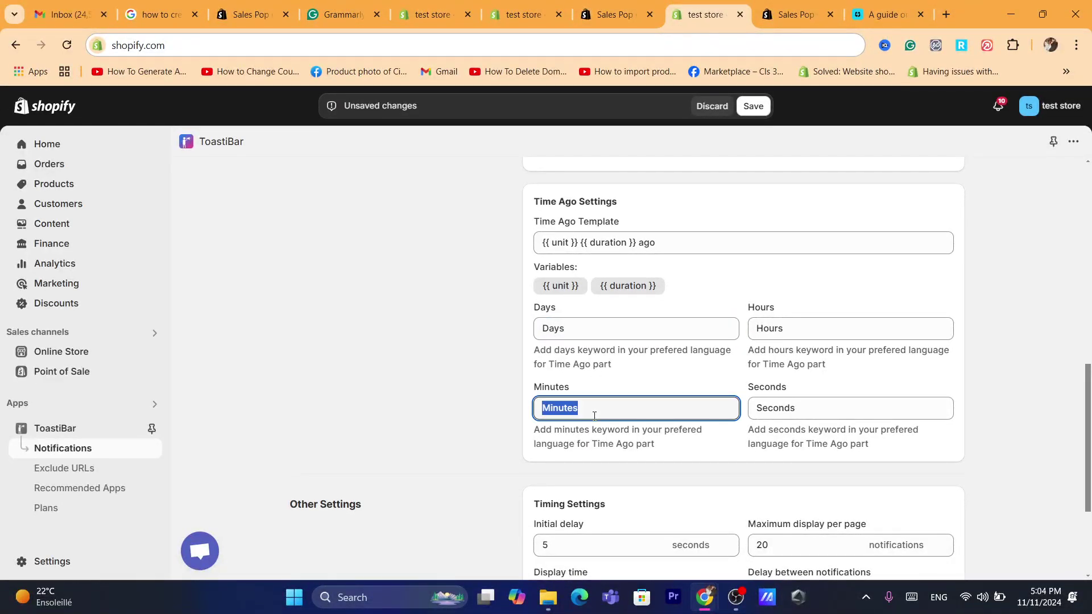
double_click(811, 408)
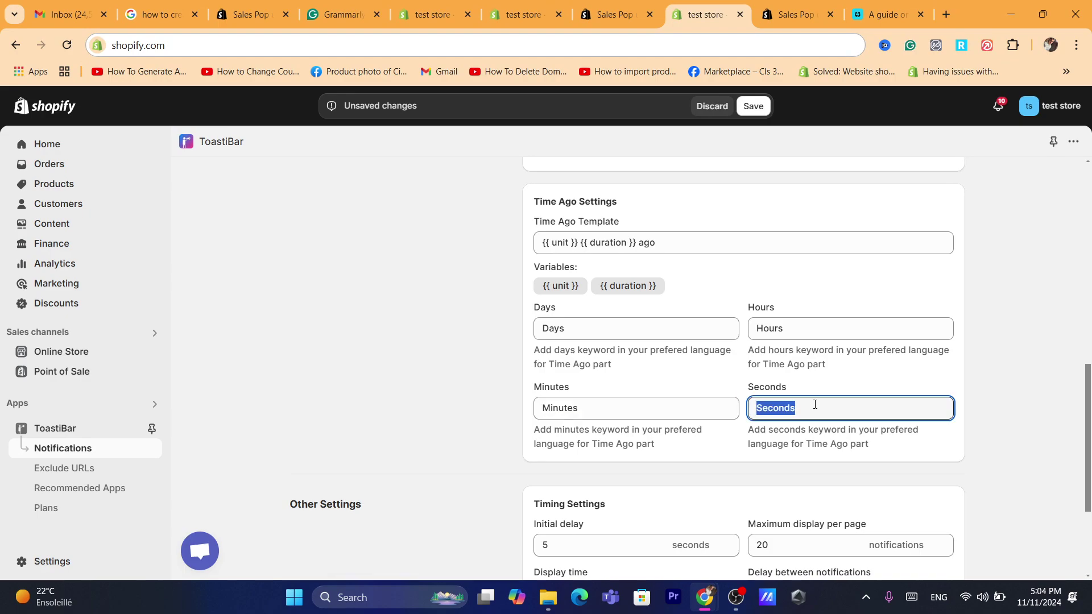
double_click(911, 334)
click(1021, 337)
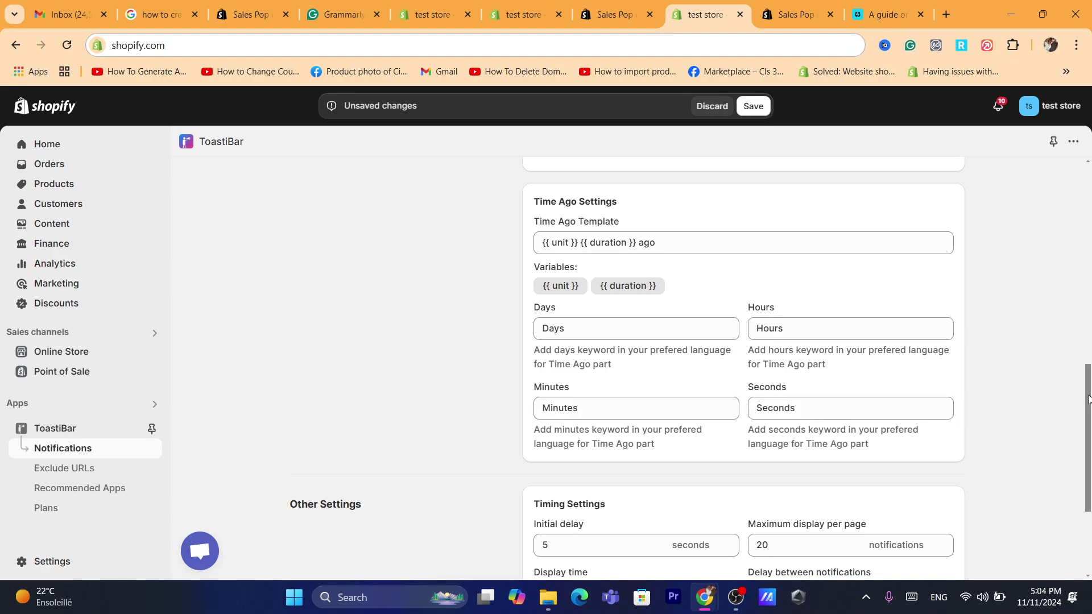
Set Maximum display per page to 10 and Delay between notifications to 20 seconds.
scroll(576, 365, down, 3)
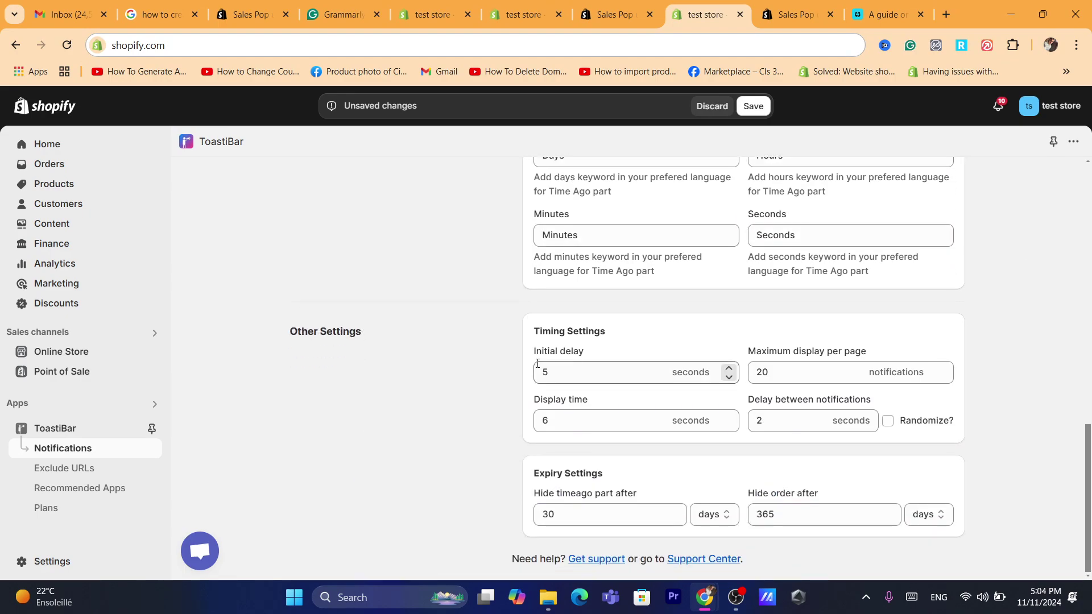
double_click(585, 374)
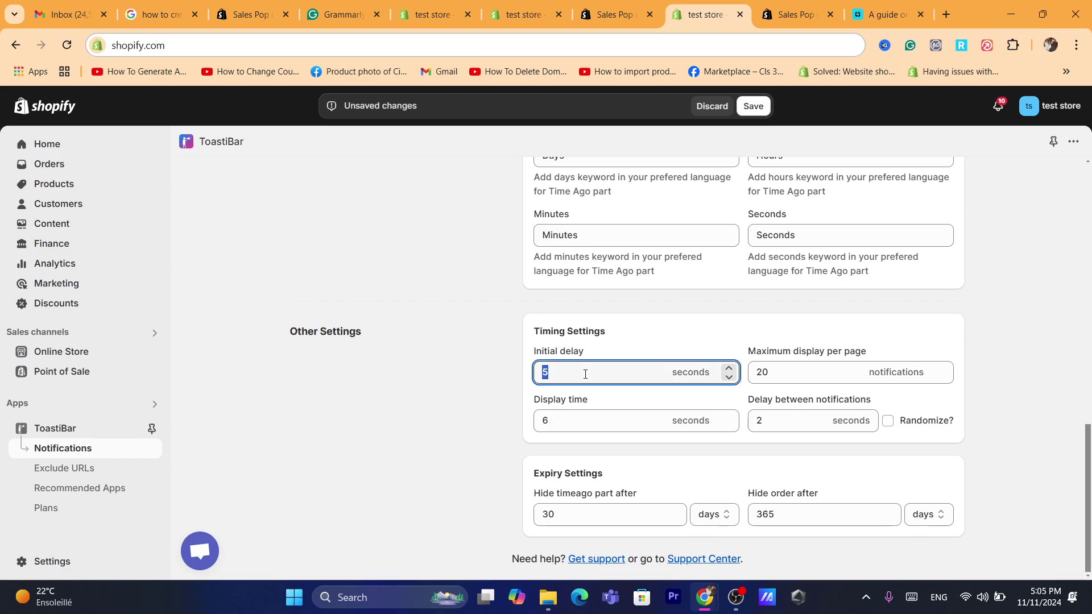
double_click(819, 377)
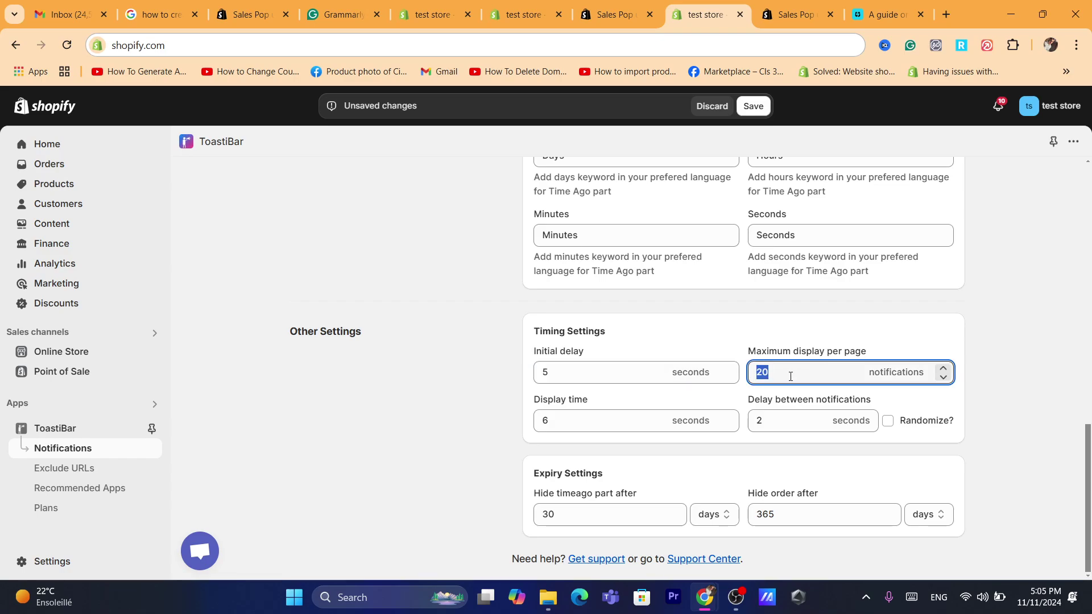
text(1)
double_click(789, 375)
click(759, 420)
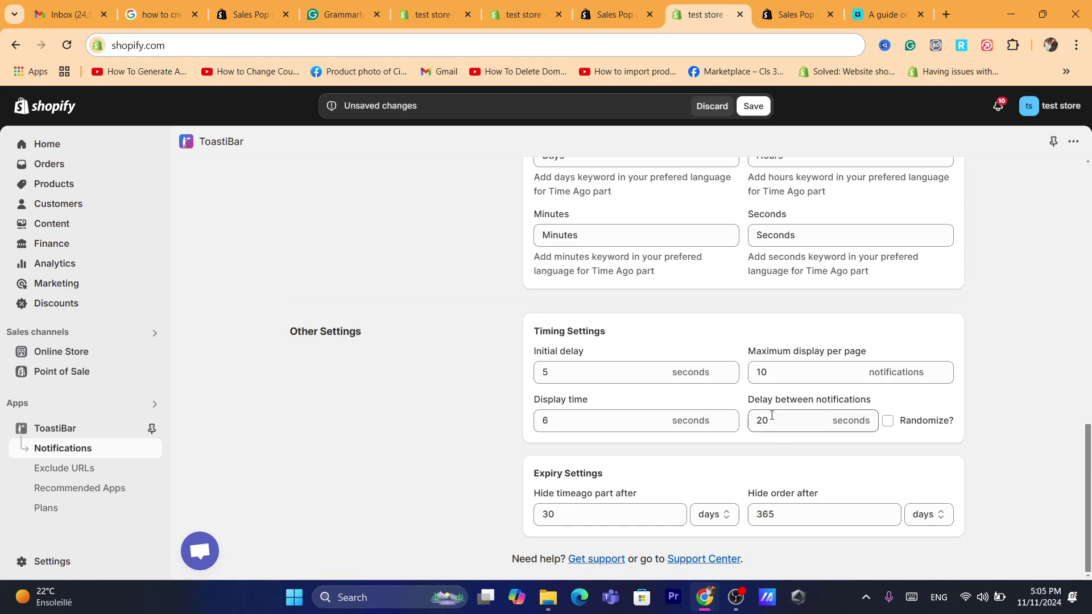
click(609, 411)
Change Display time from 6 to 4 seconds and save the timing settings.
click(546, 419)
double_click(543, 420)
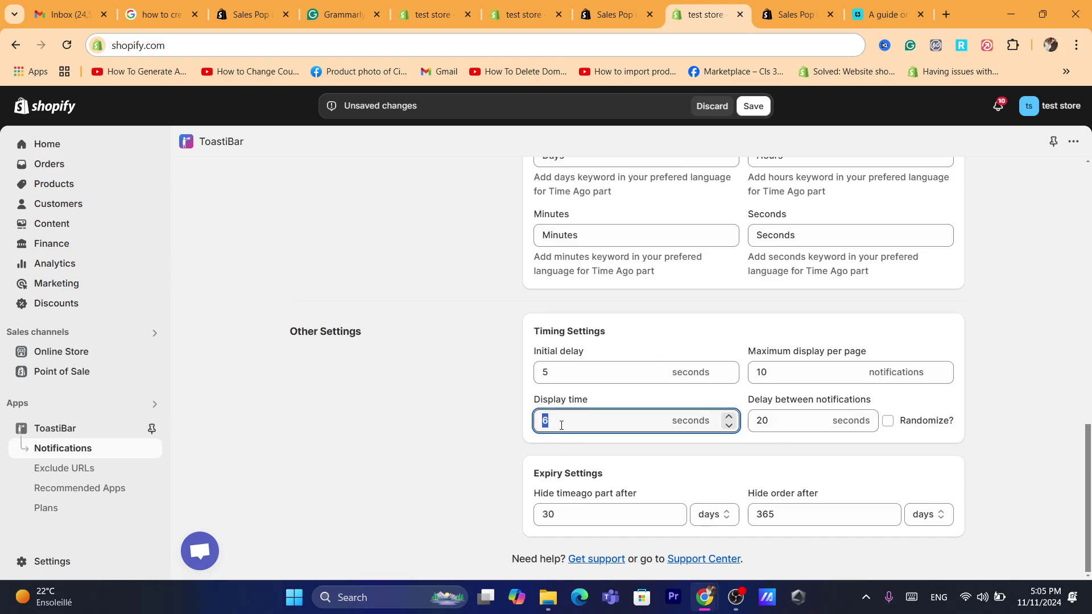
text(4)
double_click(566, 428)
click(564, 463)
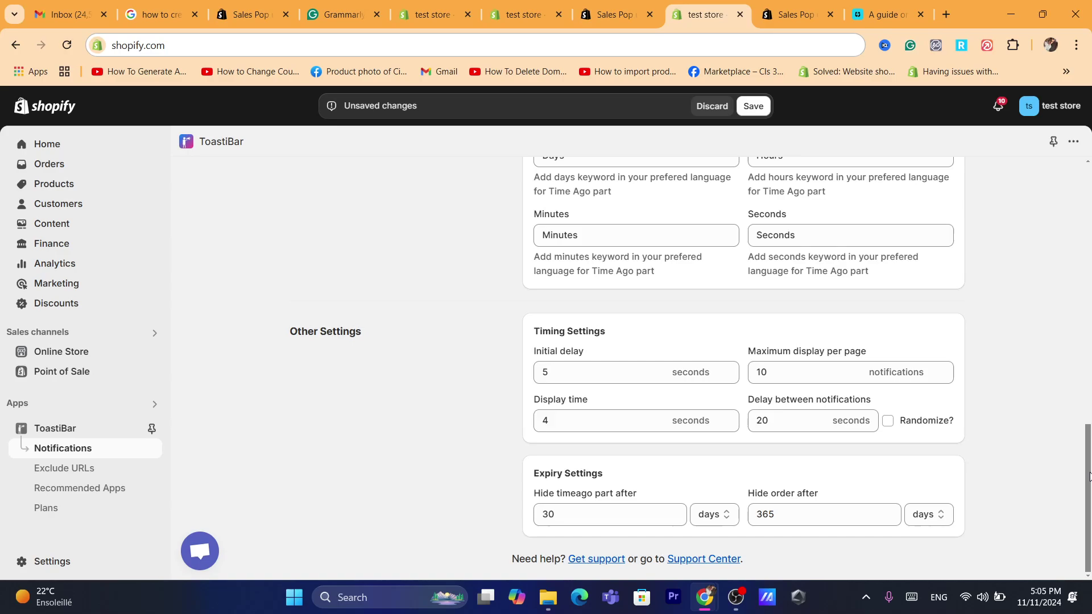
drag(1088, 486, 1048, 210)
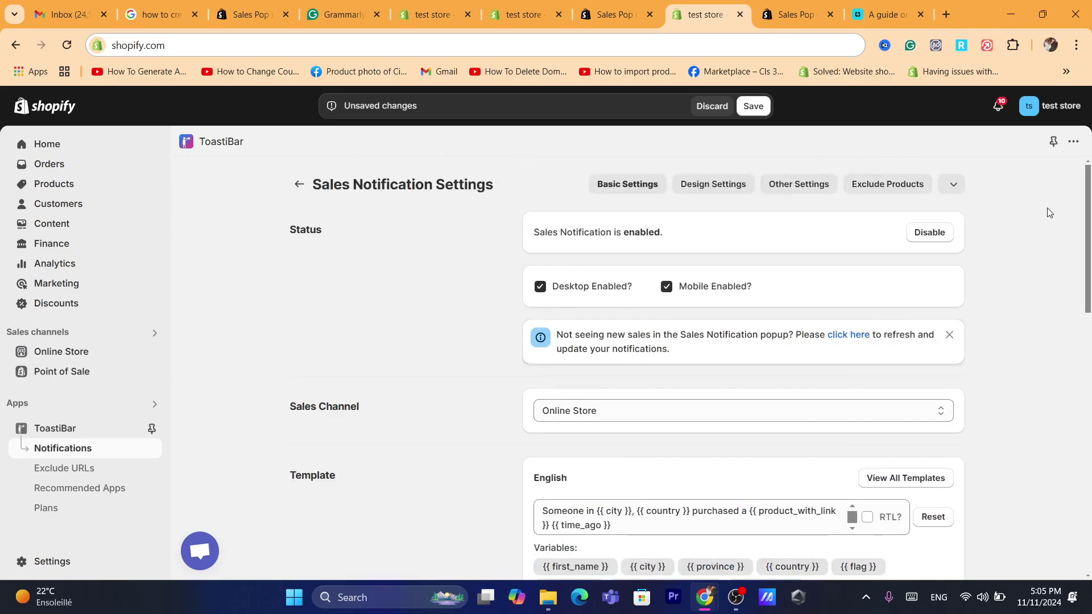
click(712, 185)
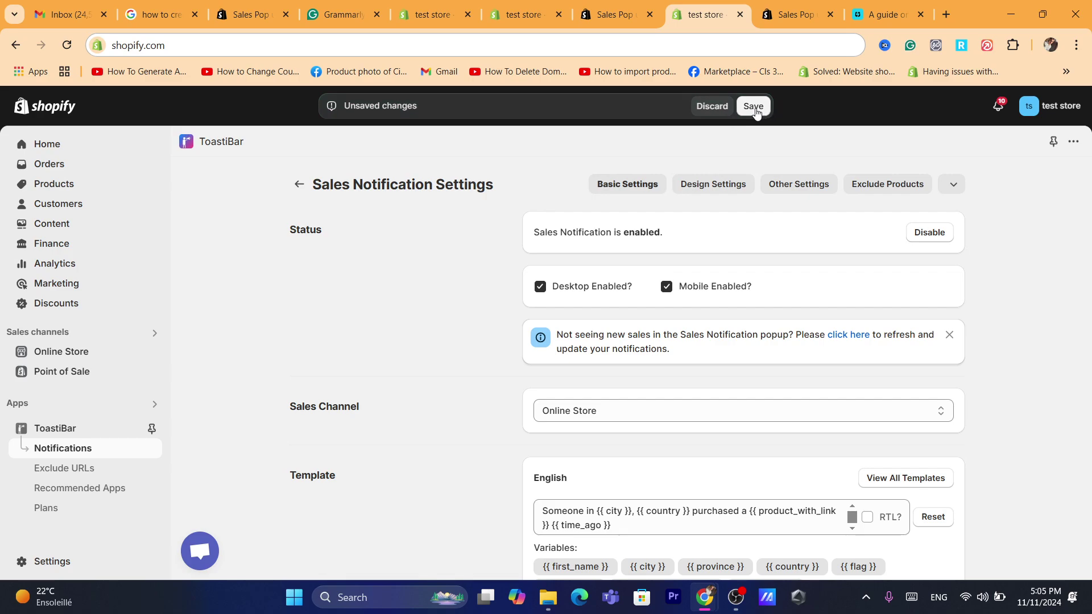
click(754, 106)
Choose the Square Gray 2 notification design in Design Settings.
click(711, 188)
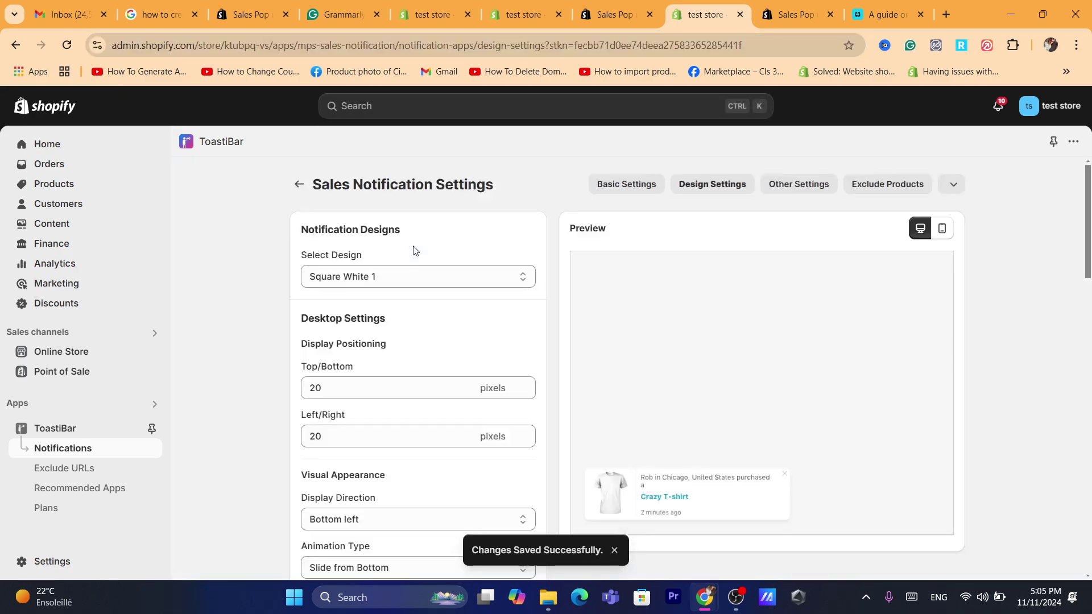
click(424, 273)
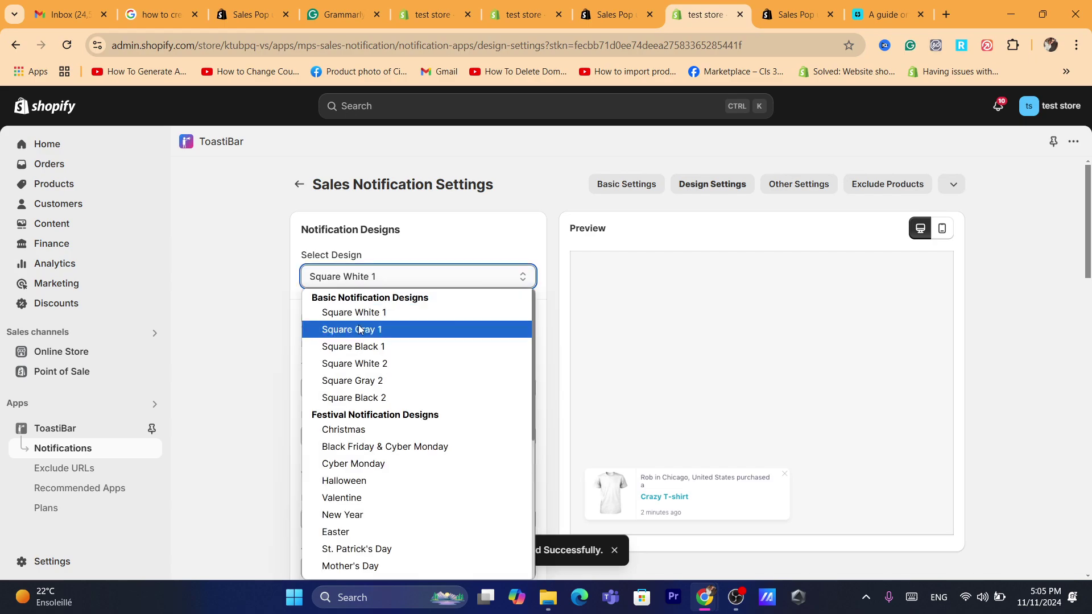
click(361, 348)
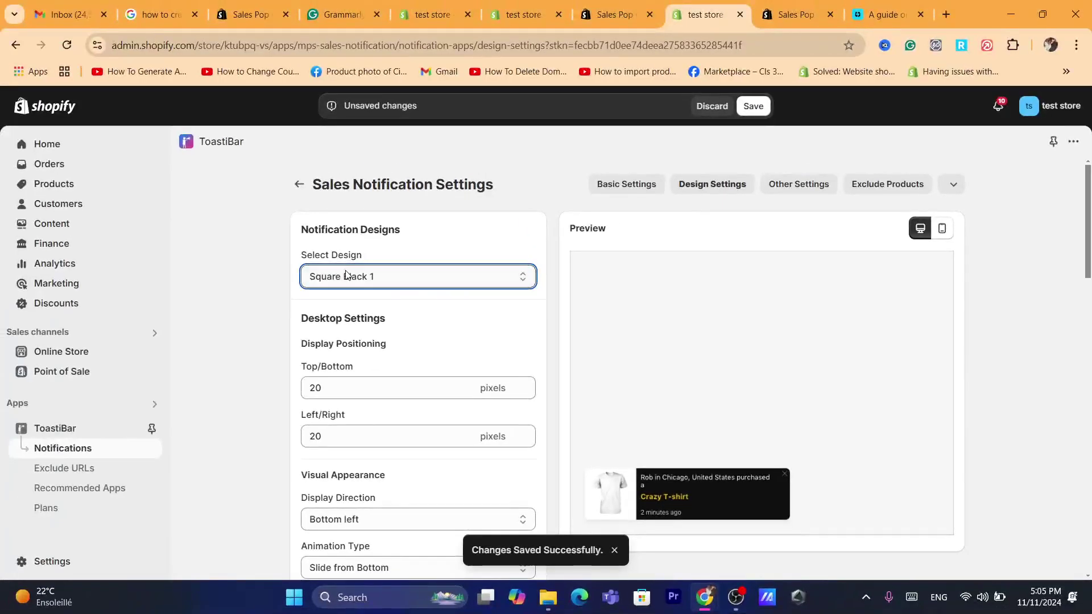
click(359, 275)
click(341, 380)
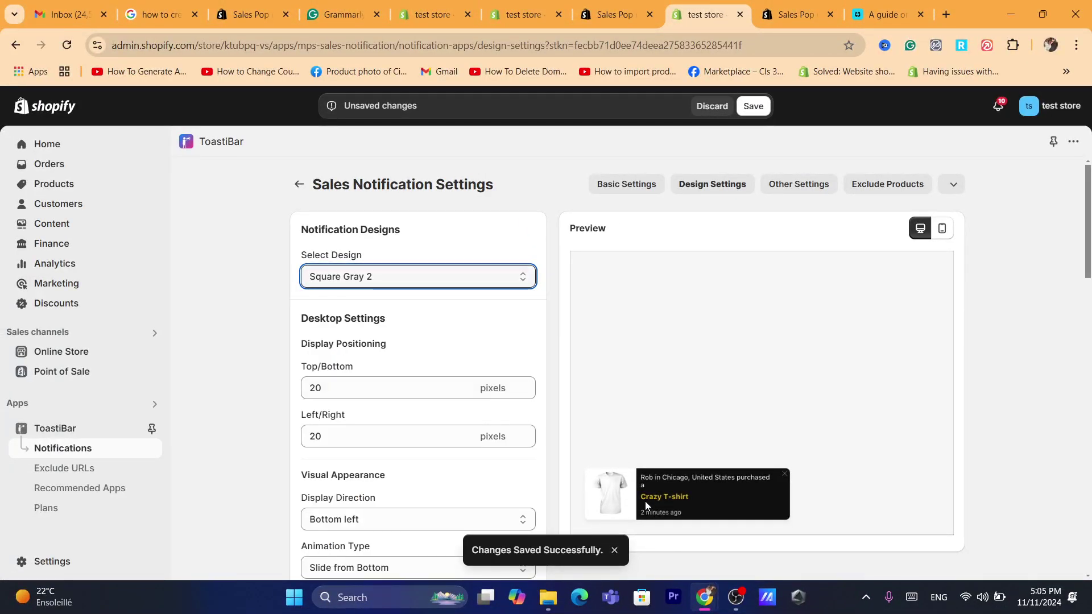
click(623, 46)
text(s)
Set the desktop Top/Bottom and Left/Right offsets to 4.
click(340, 396)
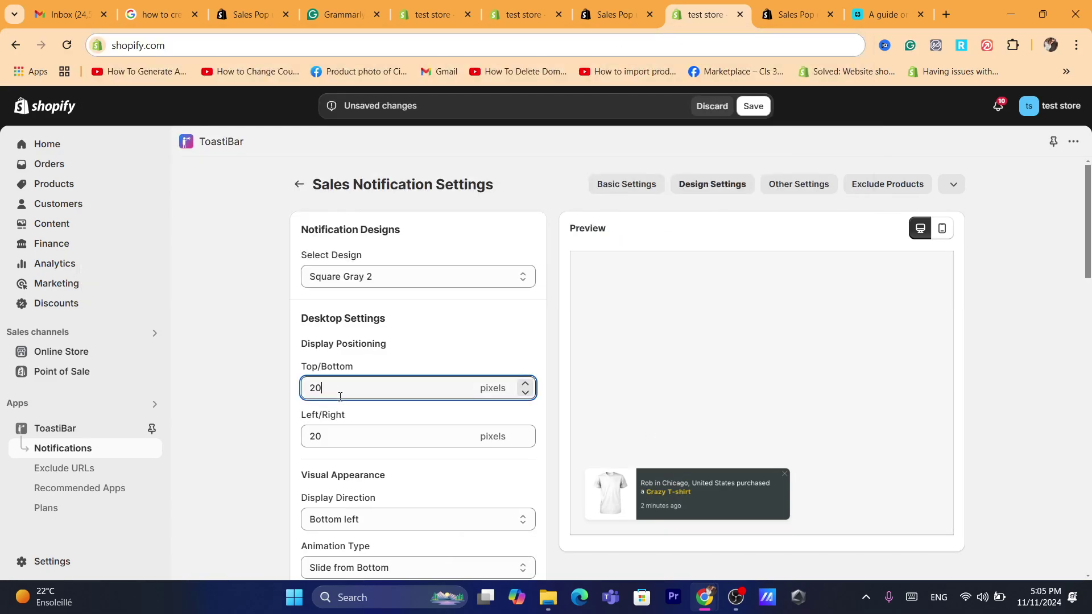
double_click(374, 393)
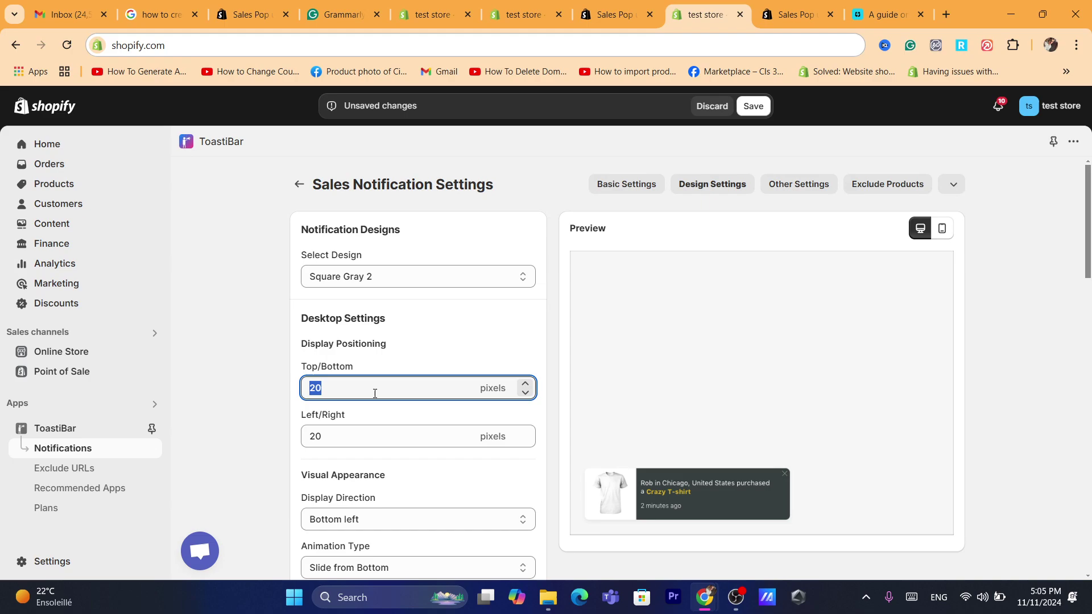
text(1)
key(BackSpace)
text(3)
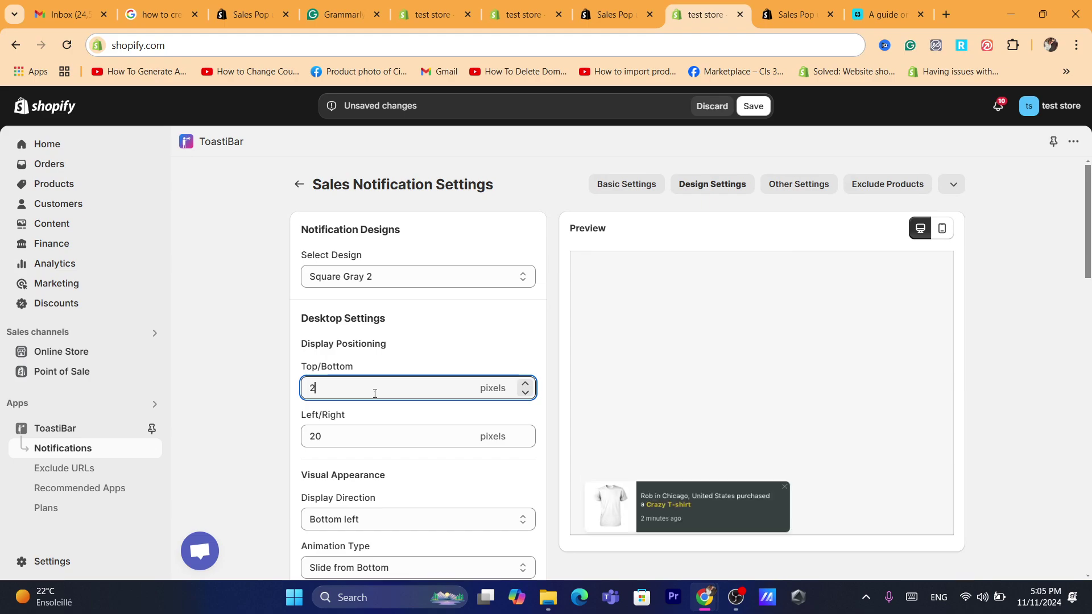
key(BackSpace)
text(4)
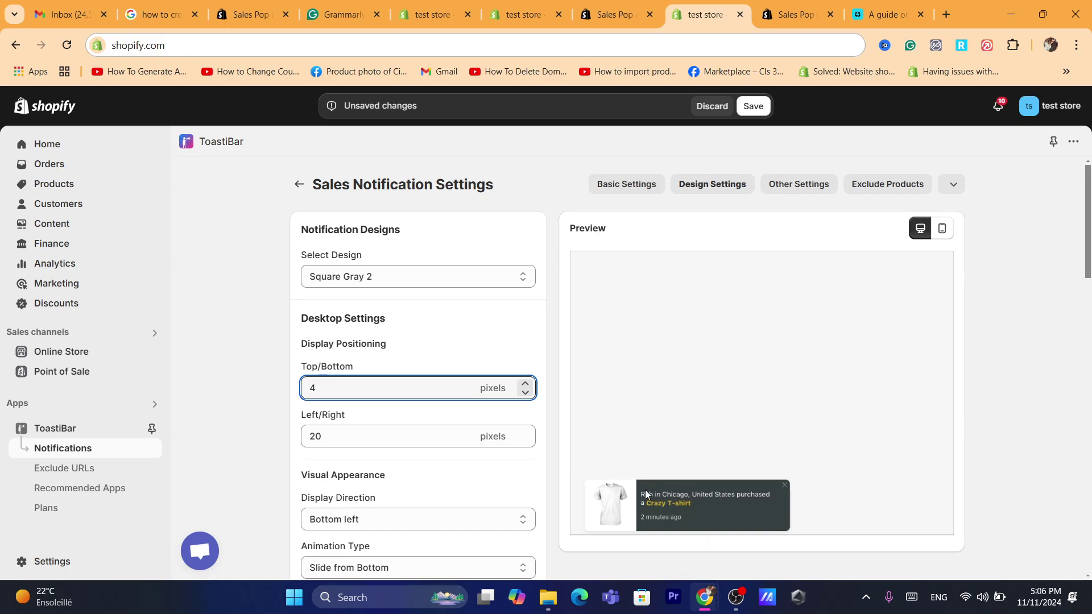
click(375, 436)
key(BackSpace)
text(3)
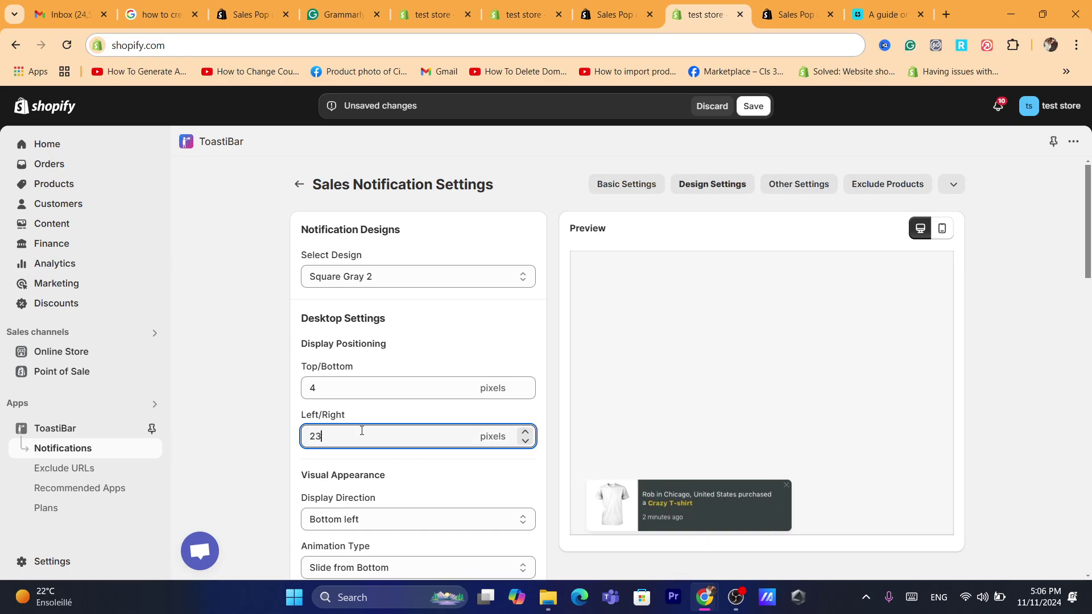
text(0)
key(BackSpace)
key(BackSpace)
key(BackSpace)
text(4555)
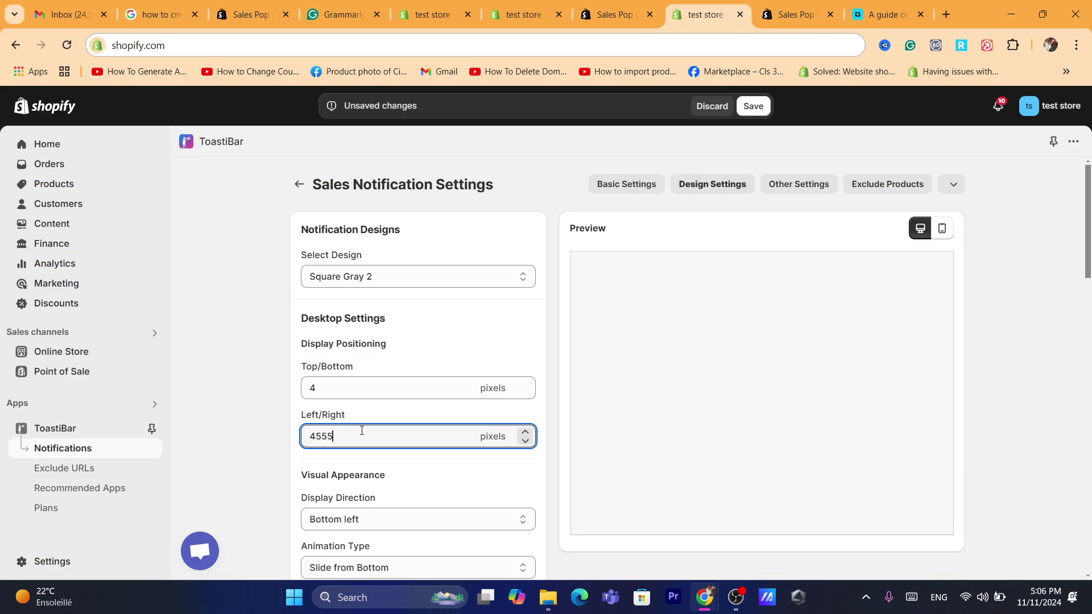
key(BackSpace)
key(BackSpace)
key(BackSpace)
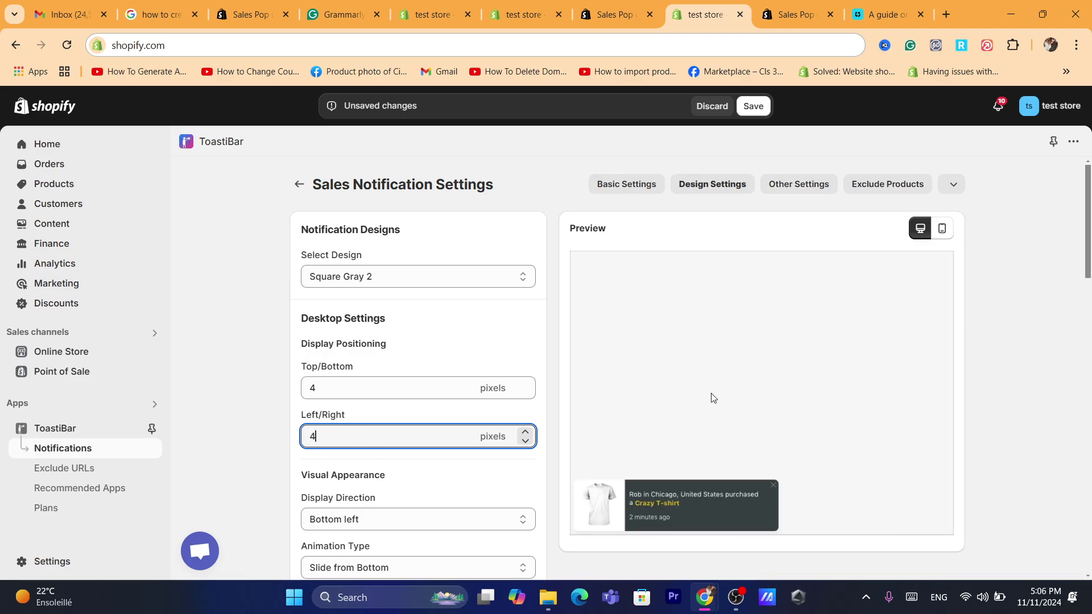
Set the desktop display direction to Top right.
scroll(1088, 231, down, 4)
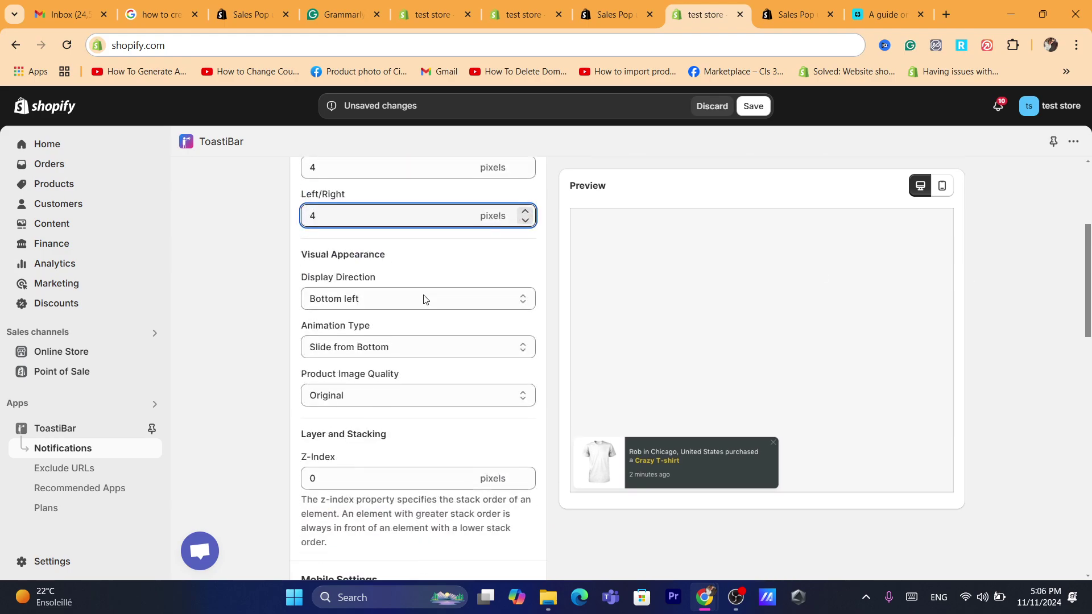
click(365, 299)
click(365, 299)
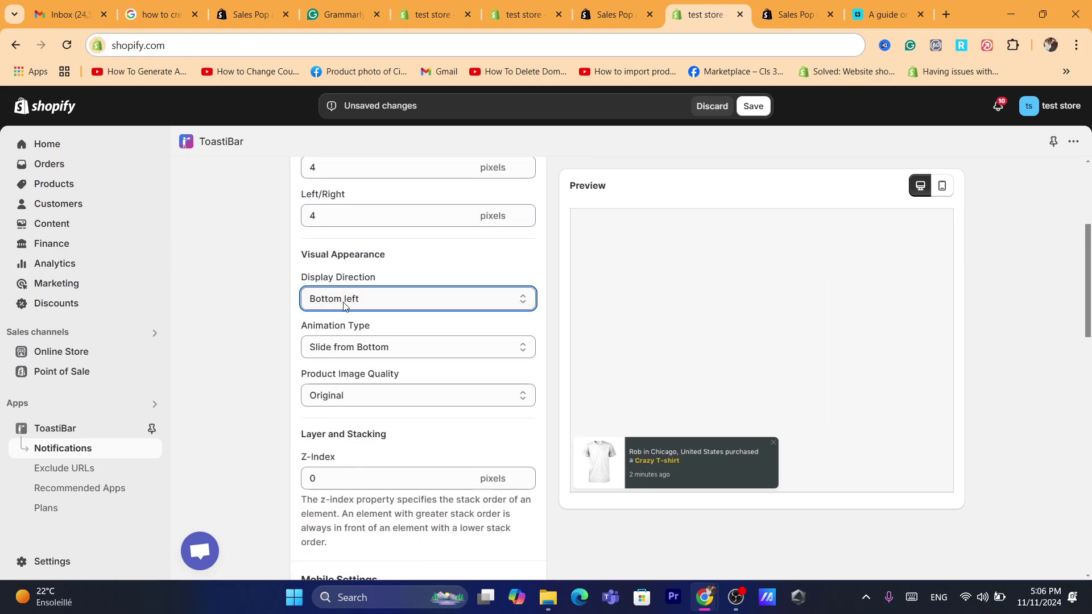
click(344, 301)
click(345, 339)
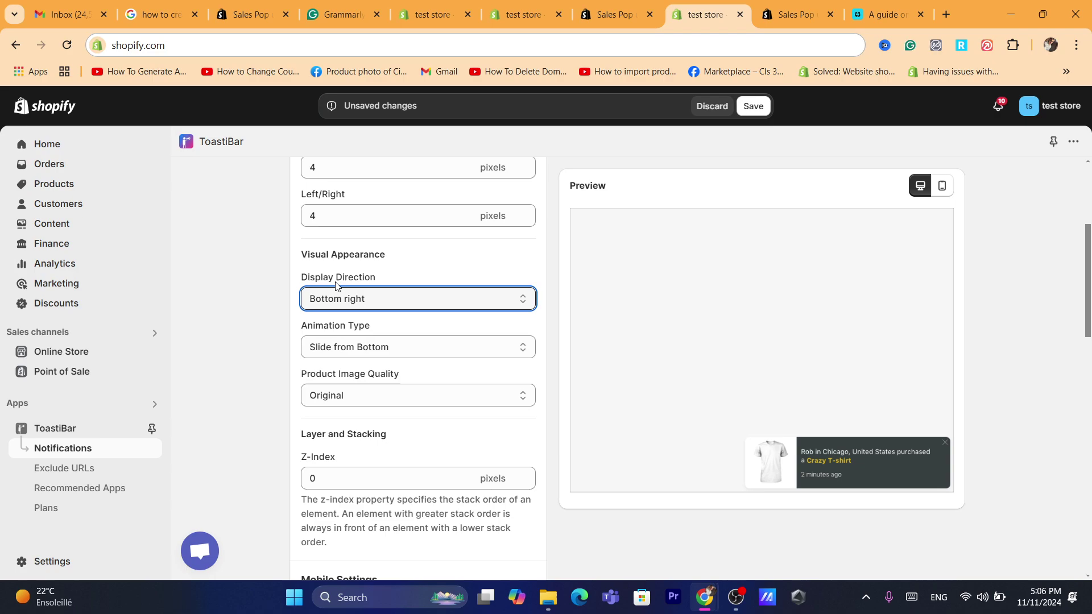
click(343, 298)
click(352, 353)
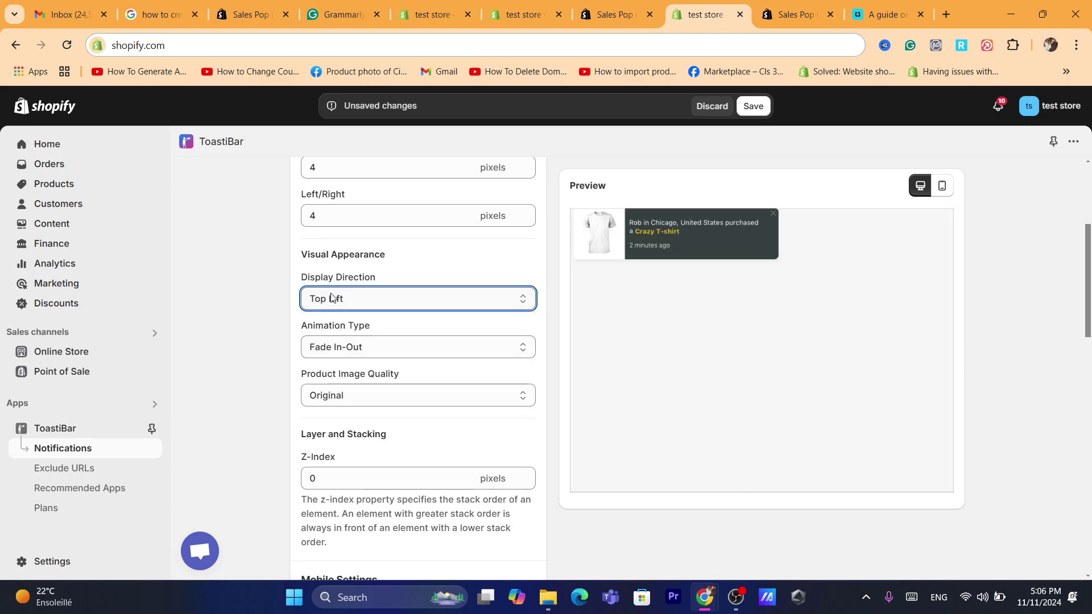
click(342, 298)
click(343, 370)
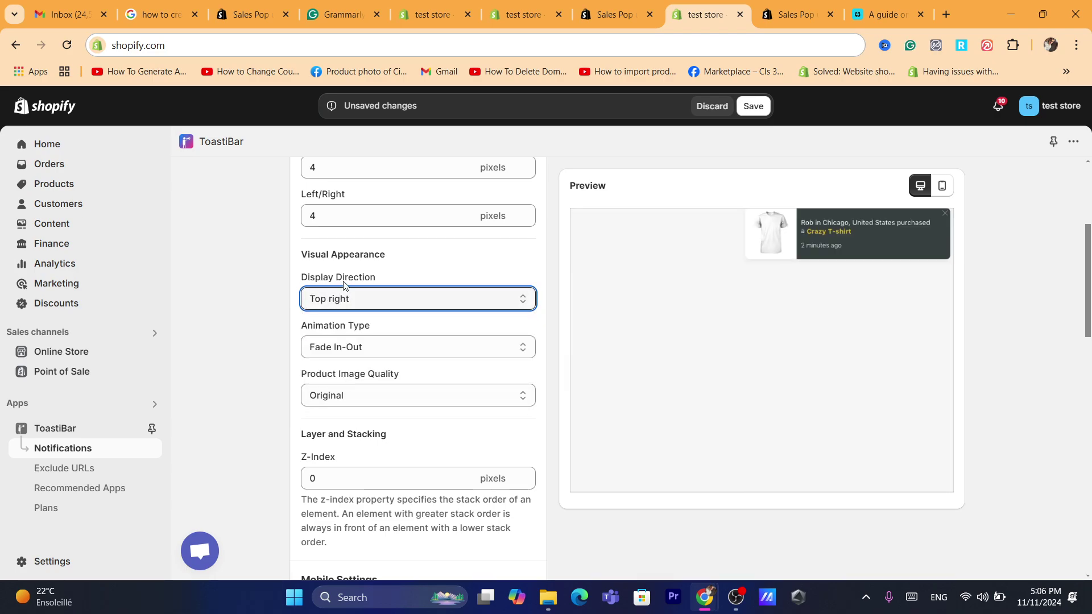
Use the Slide from Right animation and Large product image quality.
click(336, 350)
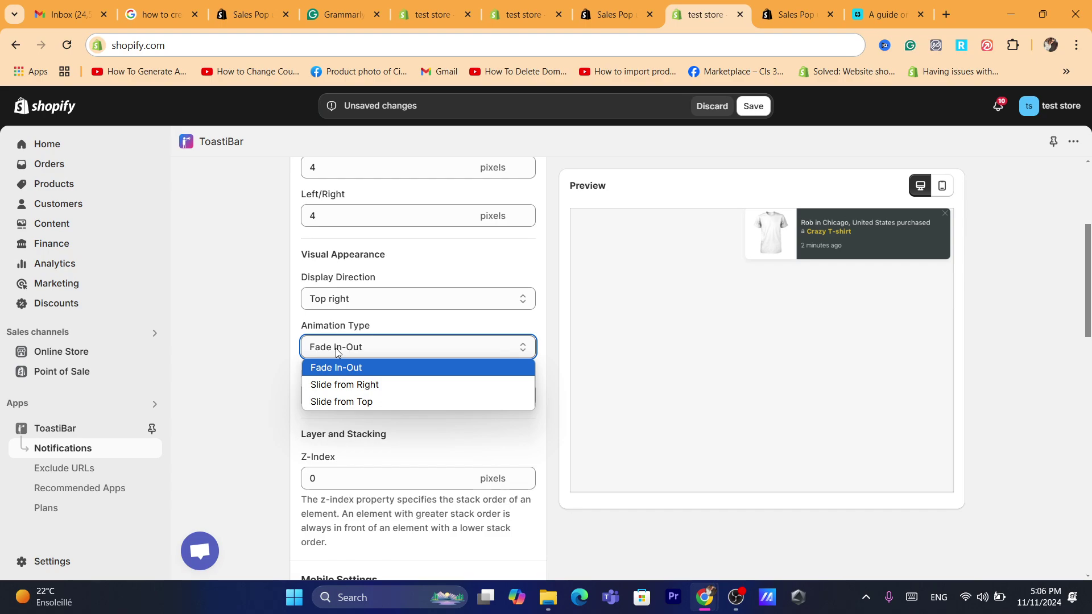
click(323, 385)
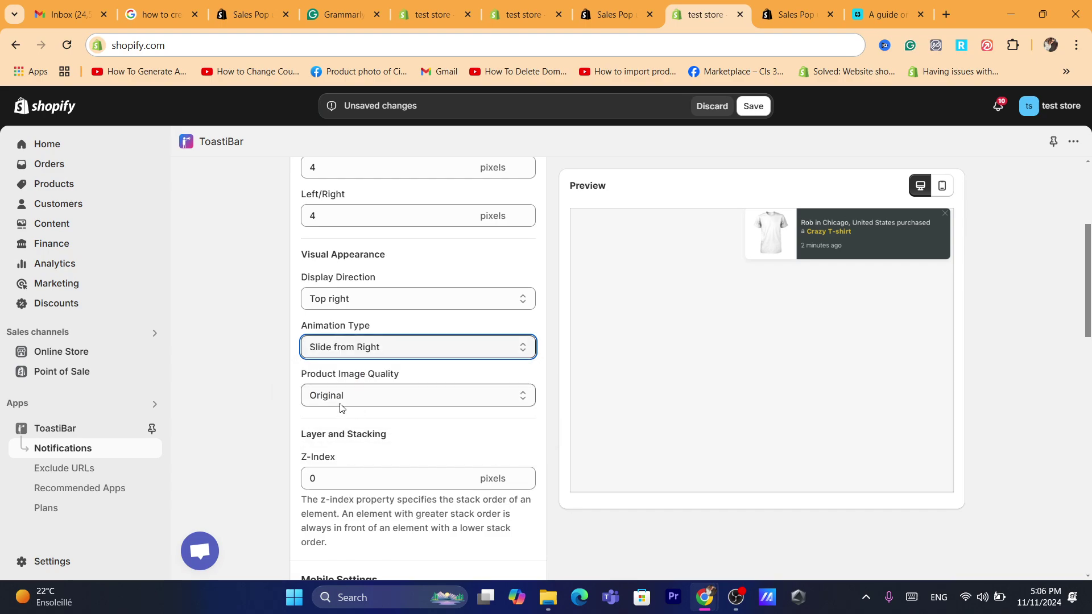
click(341, 398)
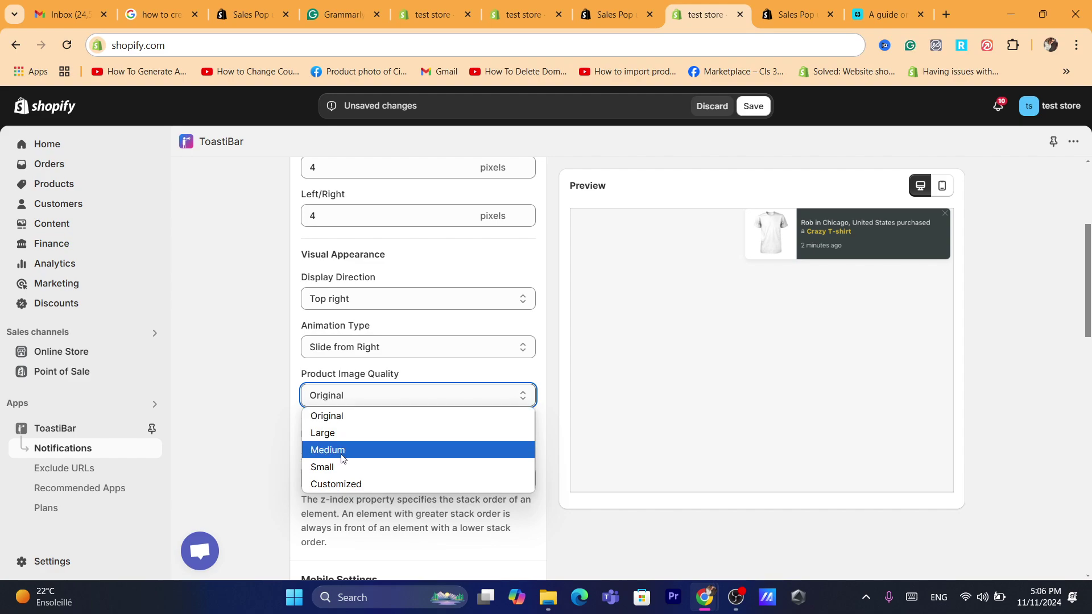
click(331, 434)
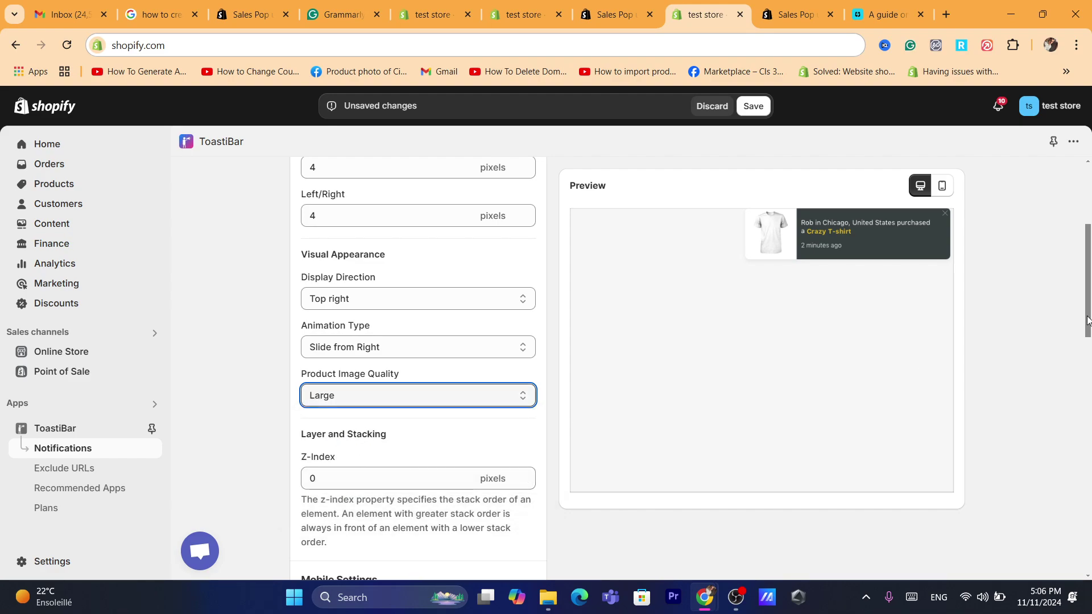
drag(1088, 320, 1083, 436)
Show mobile notifications at the top and preview the mobile layout.
click(345, 312)
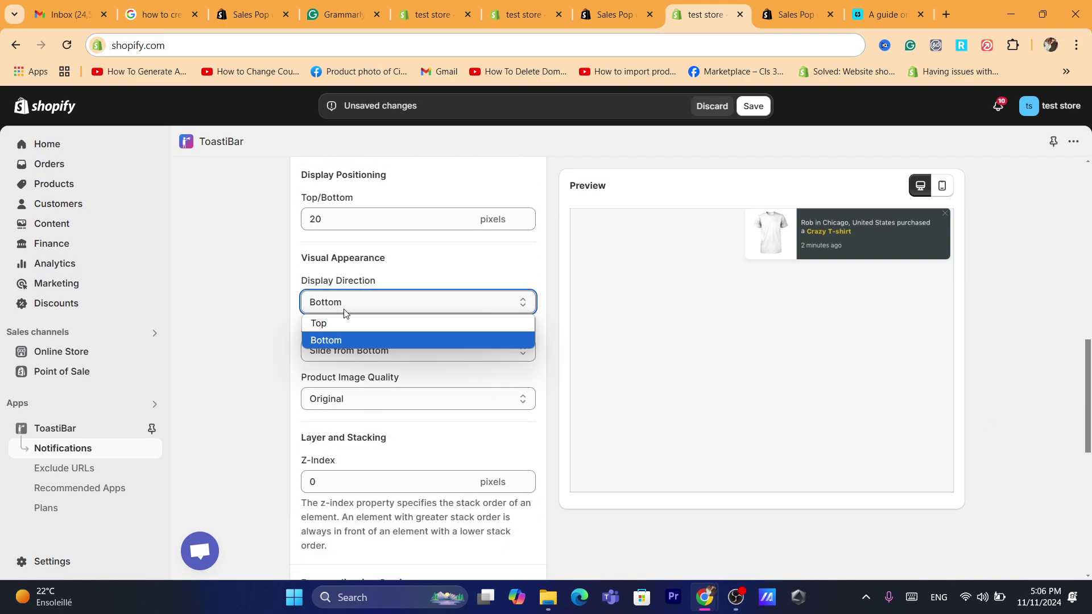
click(336, 323)
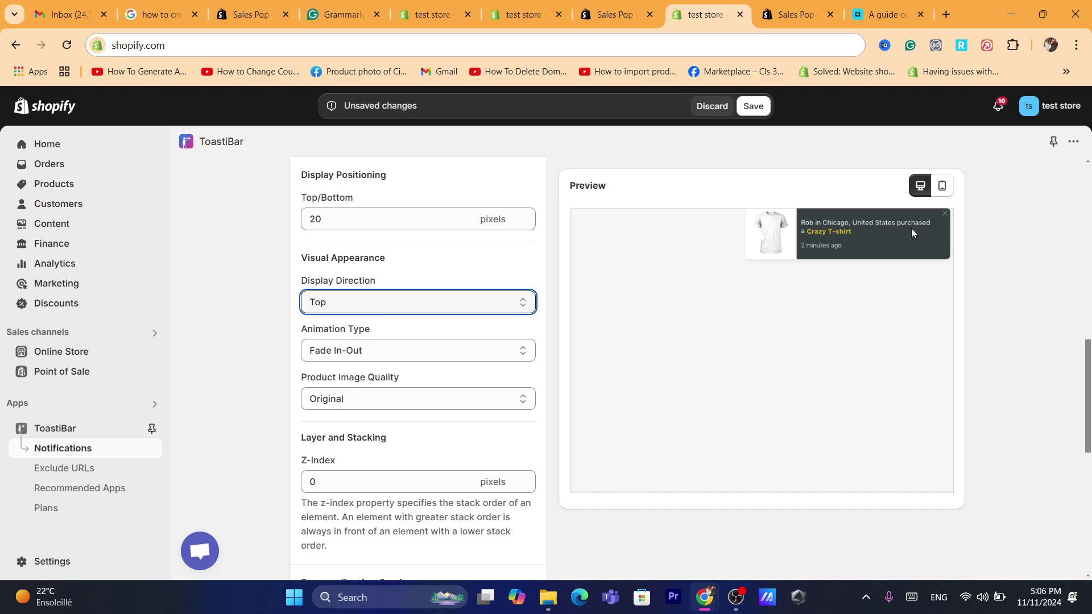
click(942, 183)
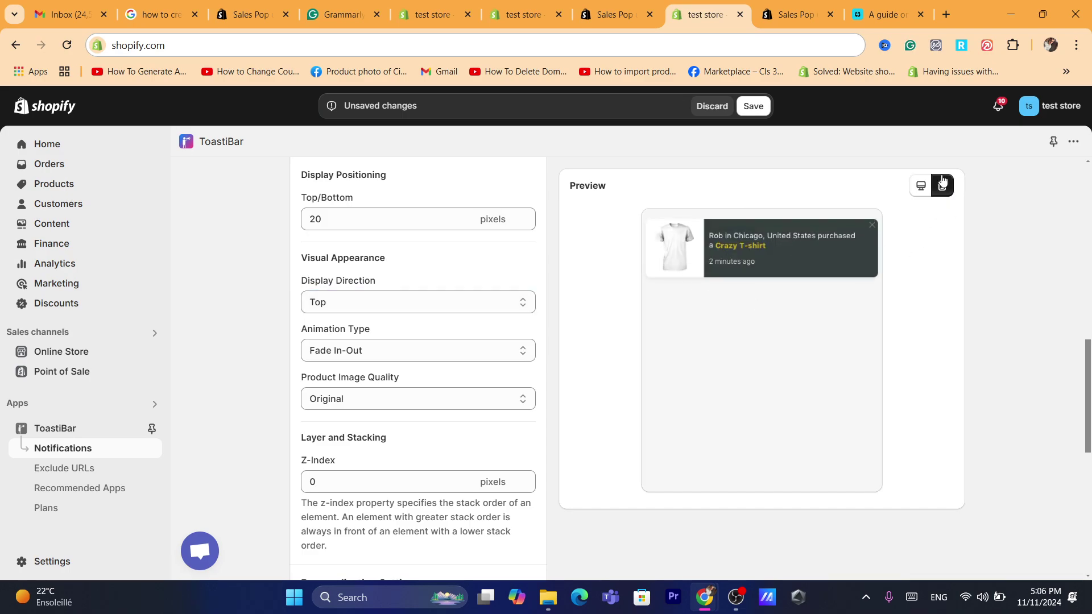
click(705, 45)
text(s)
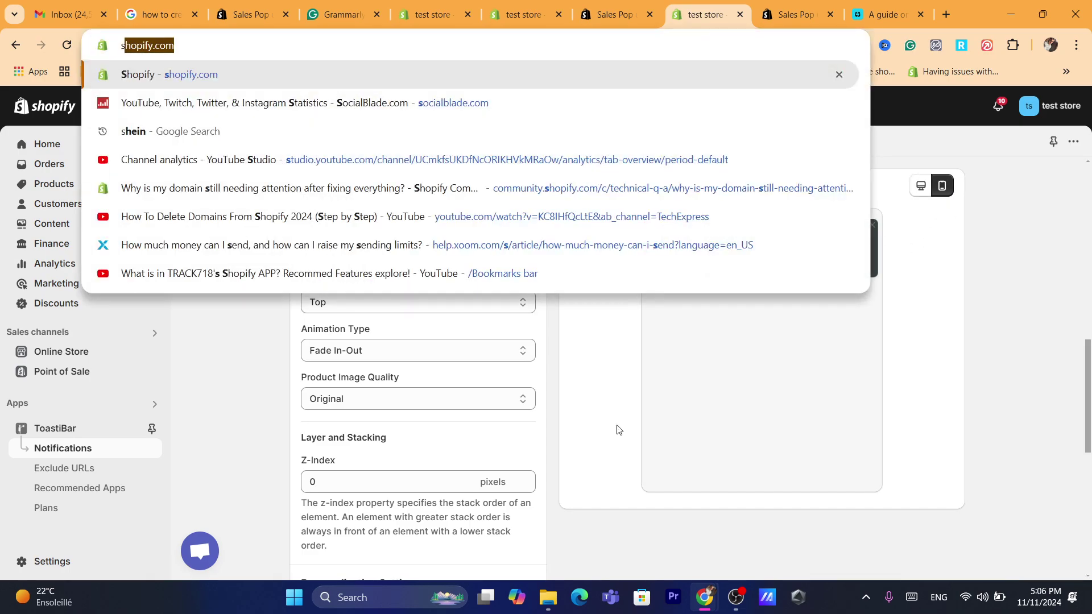
click(260, 357)
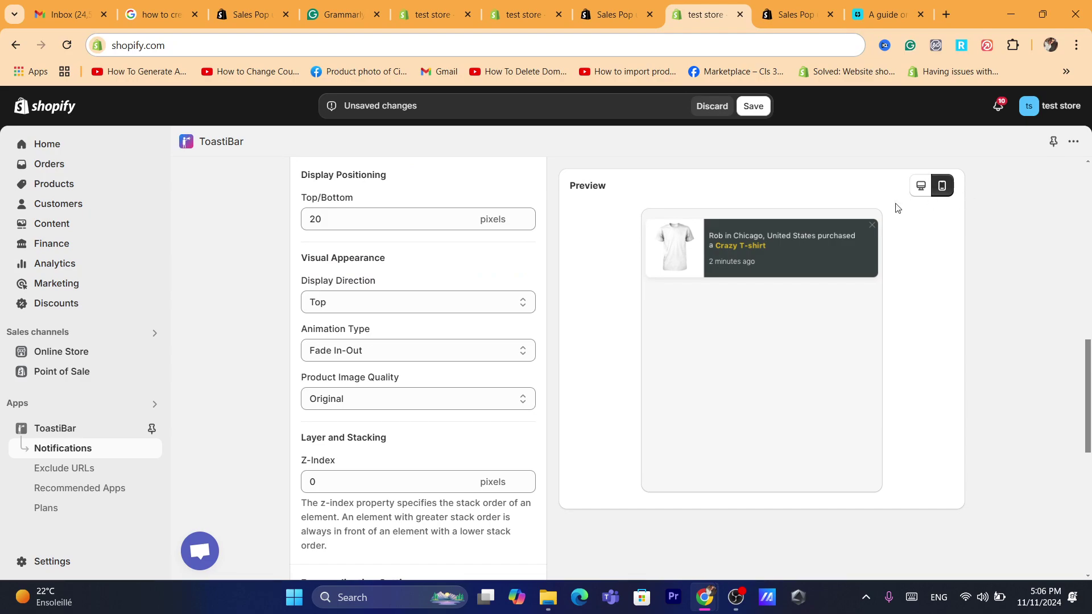
Set the Message Color to #ba4f4f with the colour picker.
drag(1086, 378, 1086, 489)
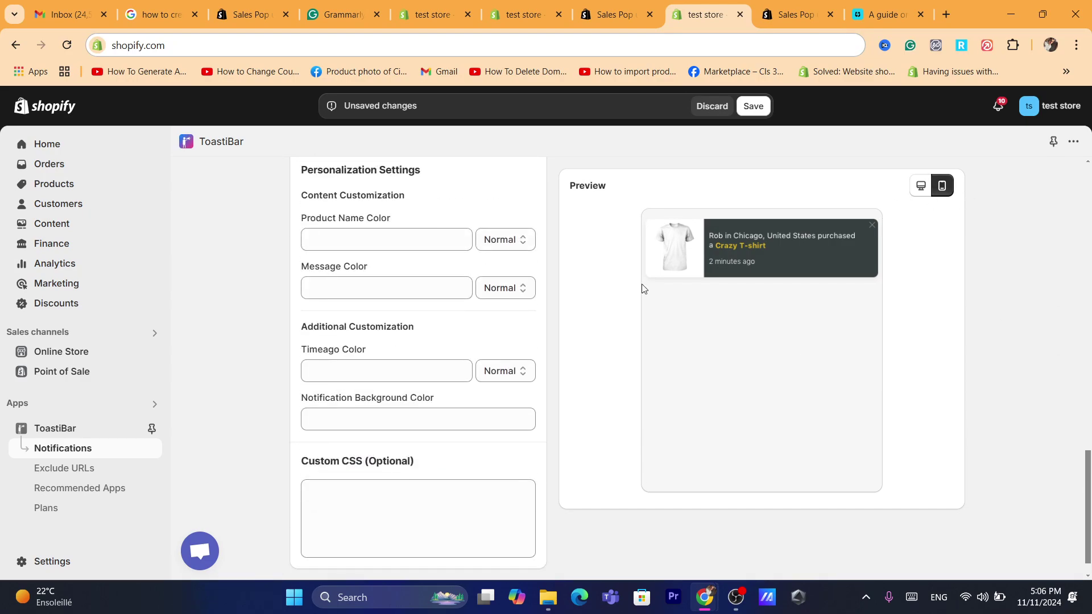
click(377, 237)
click(357, 234)
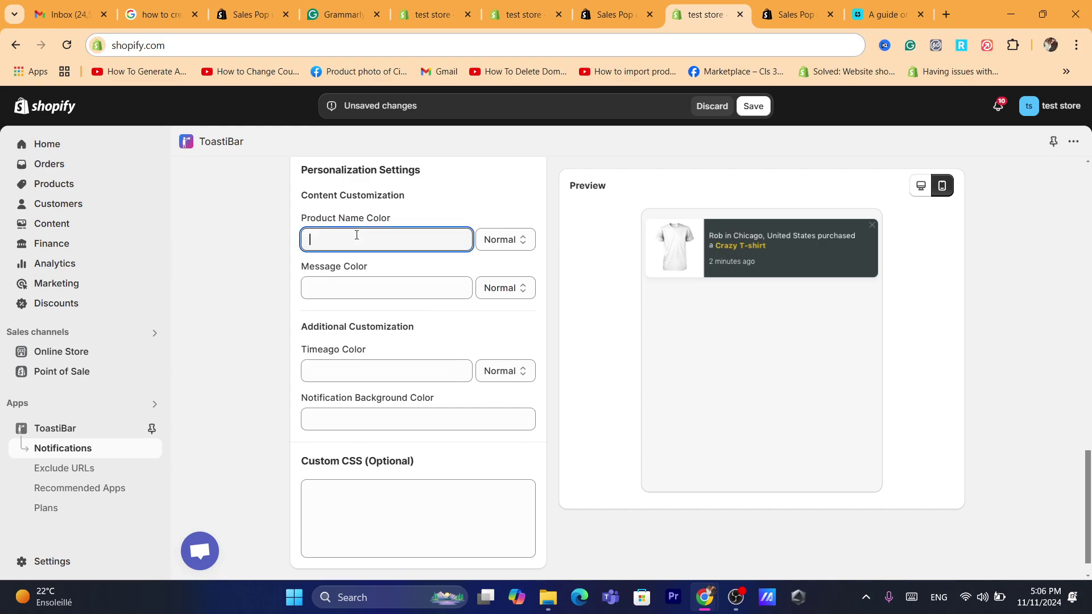
click(346, 286)
drag(382, 380, 376, 339)
click(300, 314)
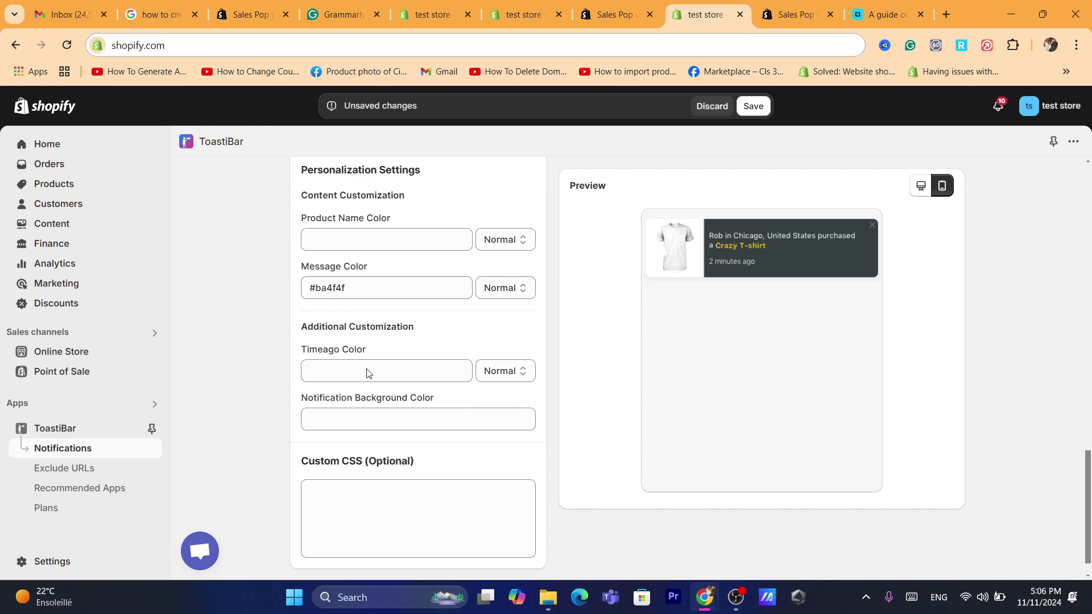
Set the Notification Background Color to #f05656 and save the design settings.
click(376, 379)
click(346, 417)
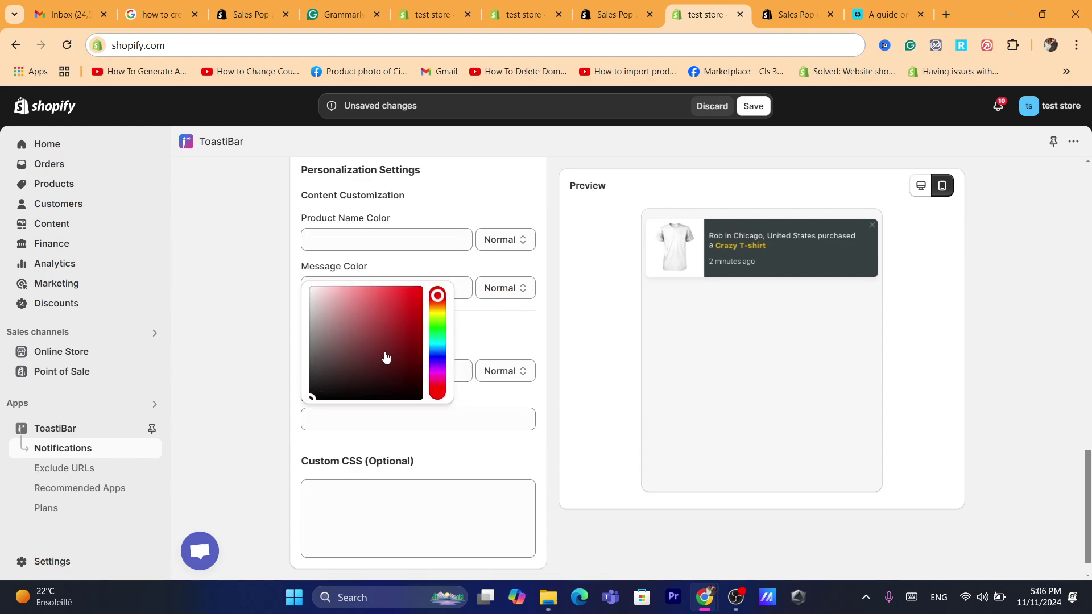
click(360, 322)
drag(407, 326, 382, 293)
double_click(269, 334)
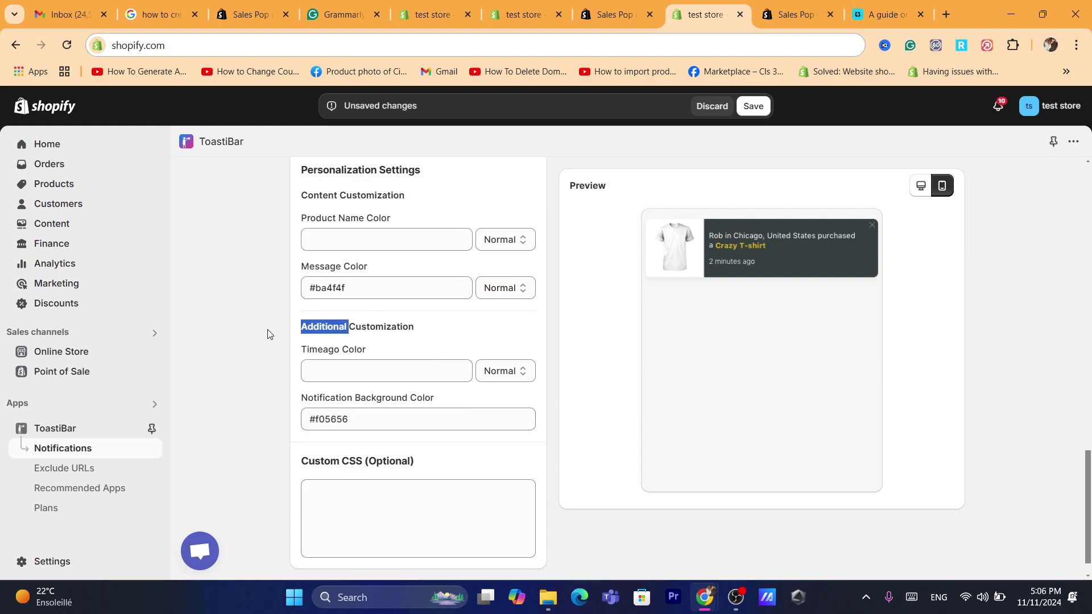
click(431, 531)
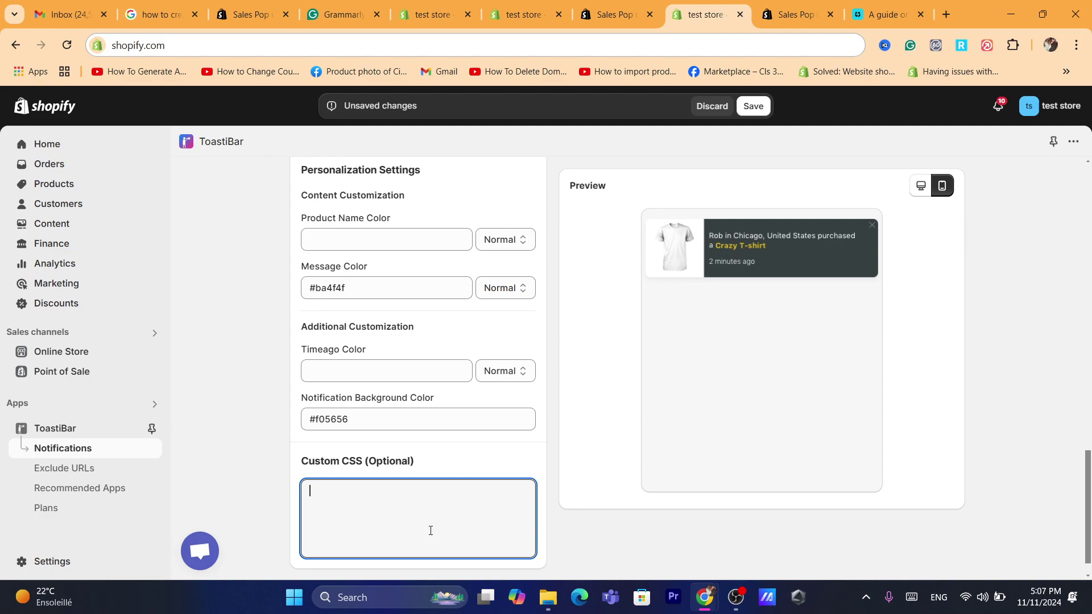
scroll(1089, 477, down, 1)
scroll(1089, 477, up, 15)
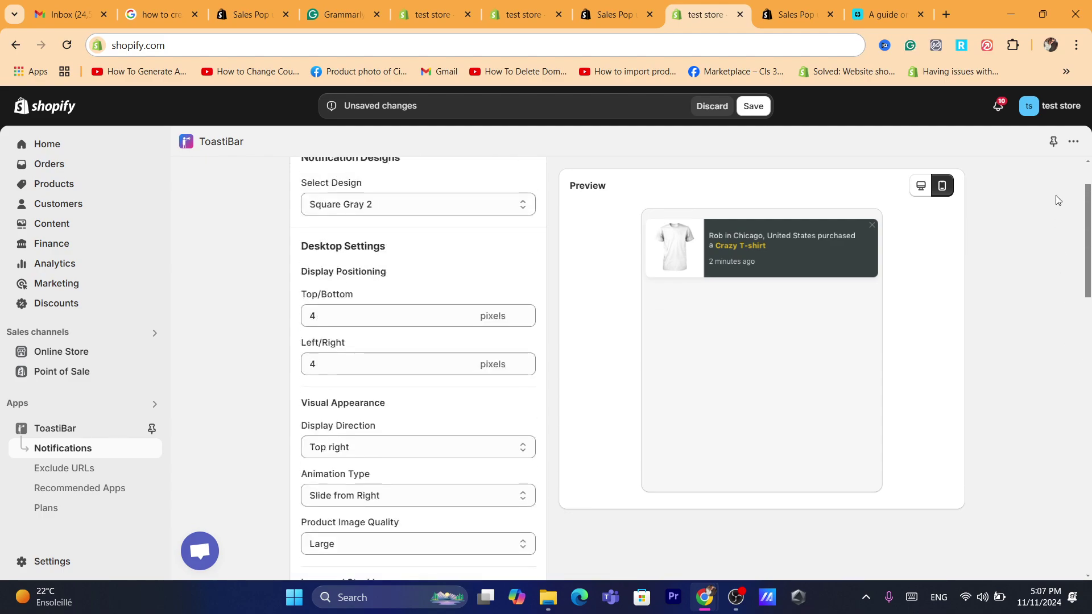
click(768, 108)
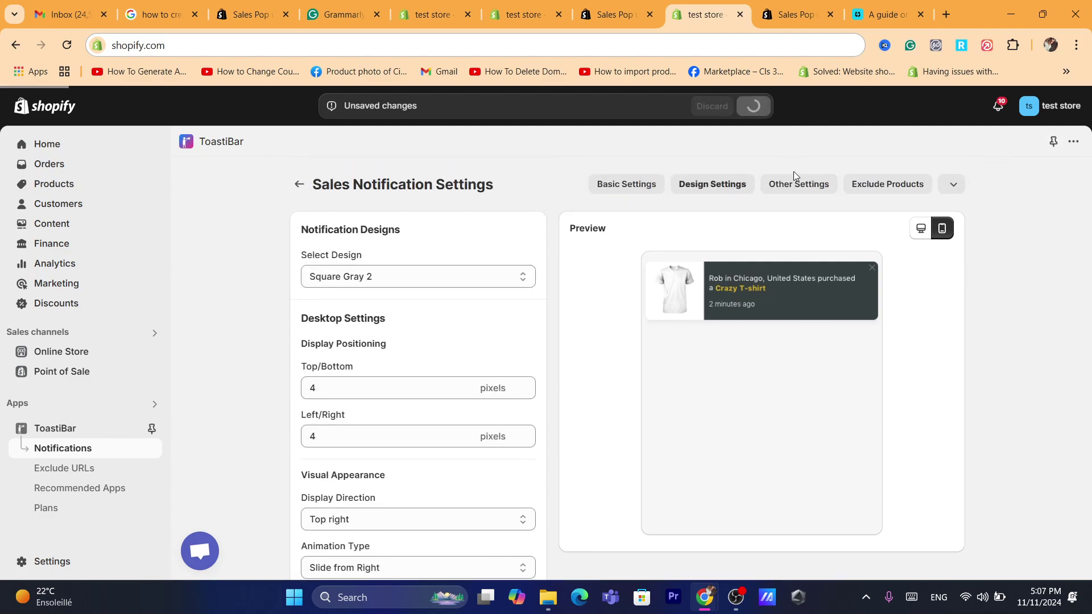
In Other Settings, compare Sound 3 and Sound 5 and settle on Sound 5 as the notification sound.
click(803, 187)
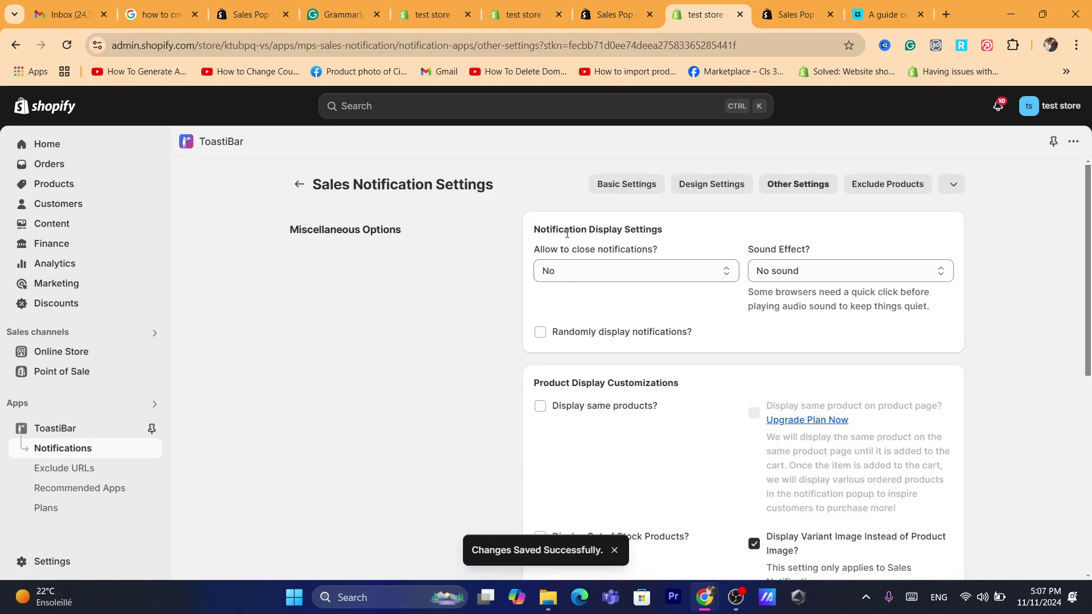
click(777, 277)
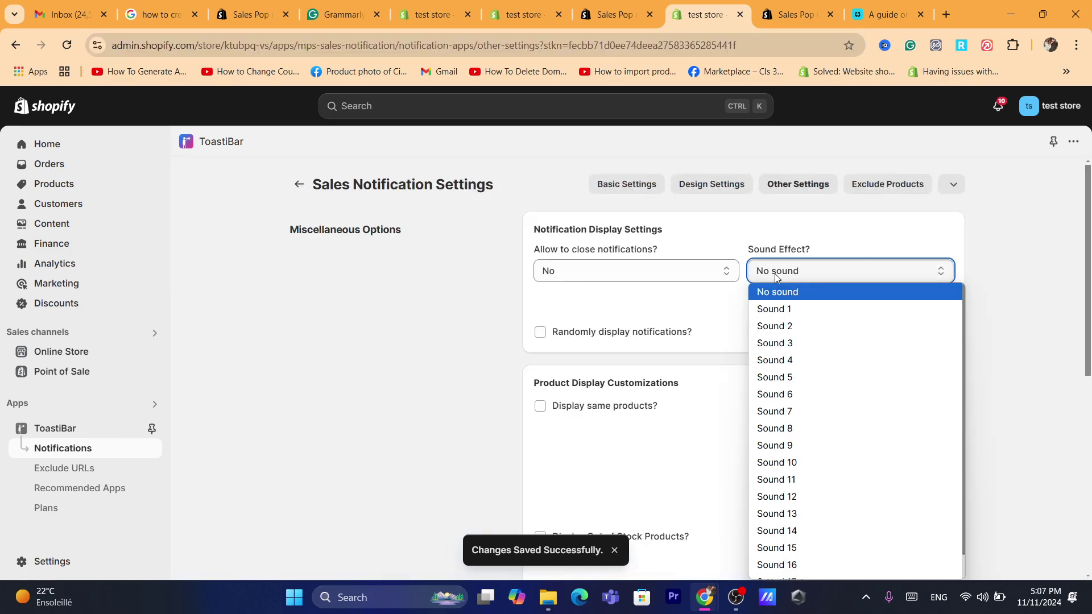
click(784, 353)
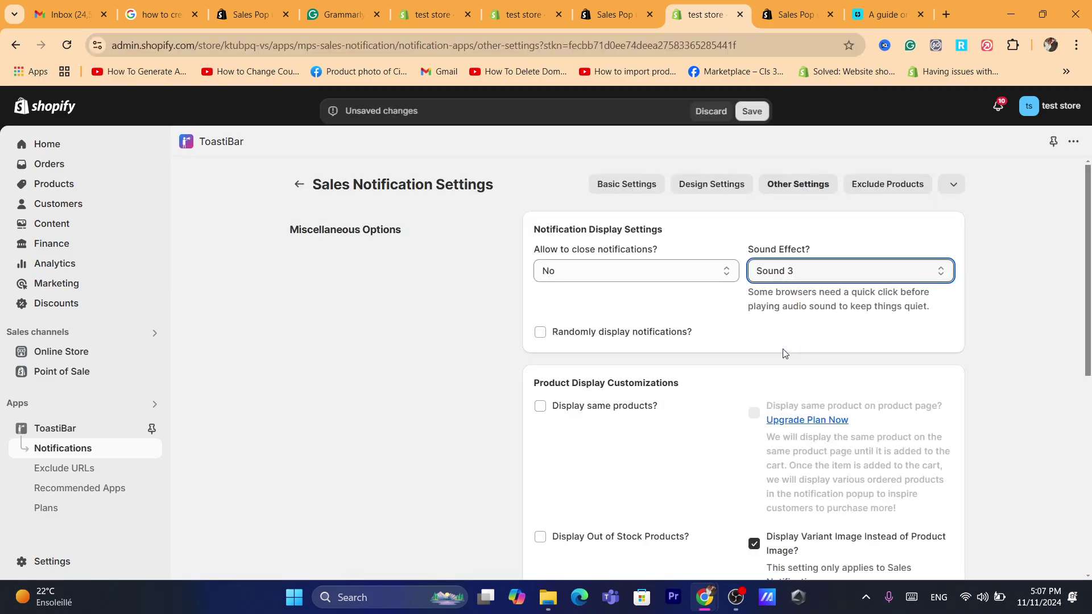
click(775, 271)
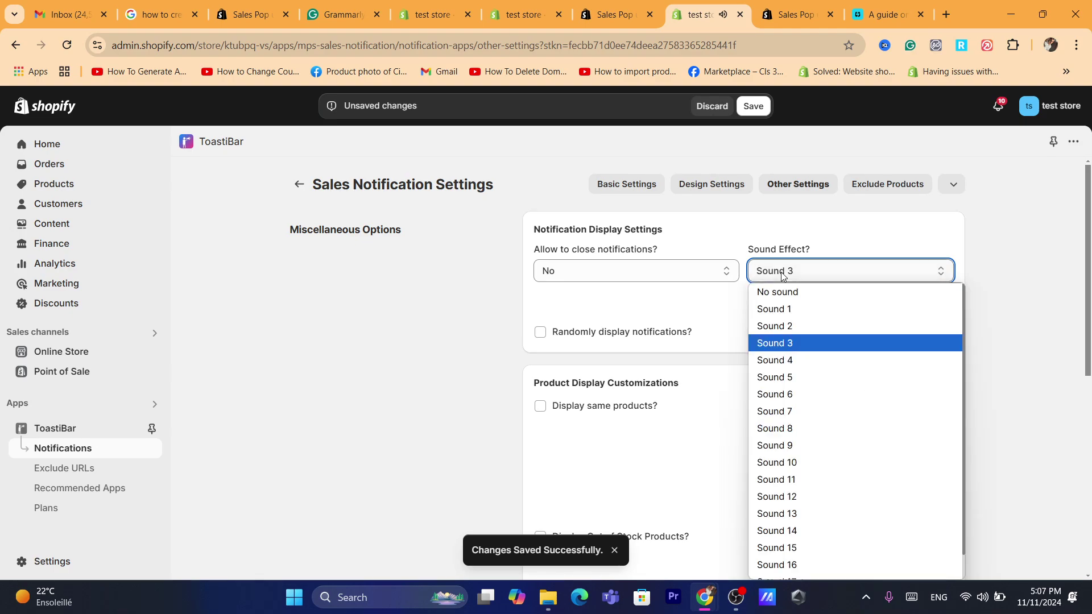
click(789, 377)
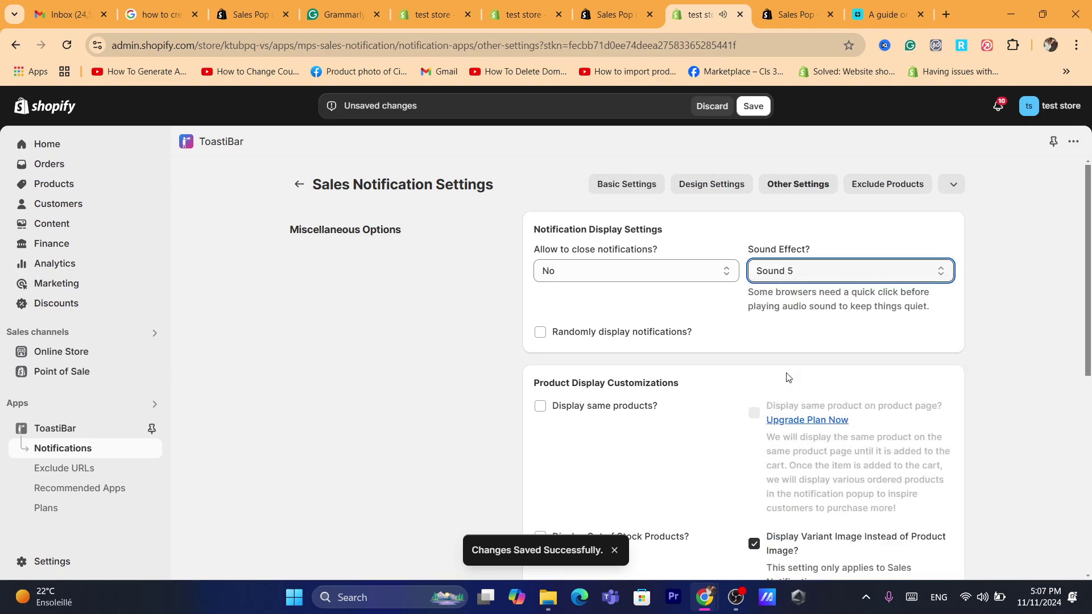
click(777, 278)
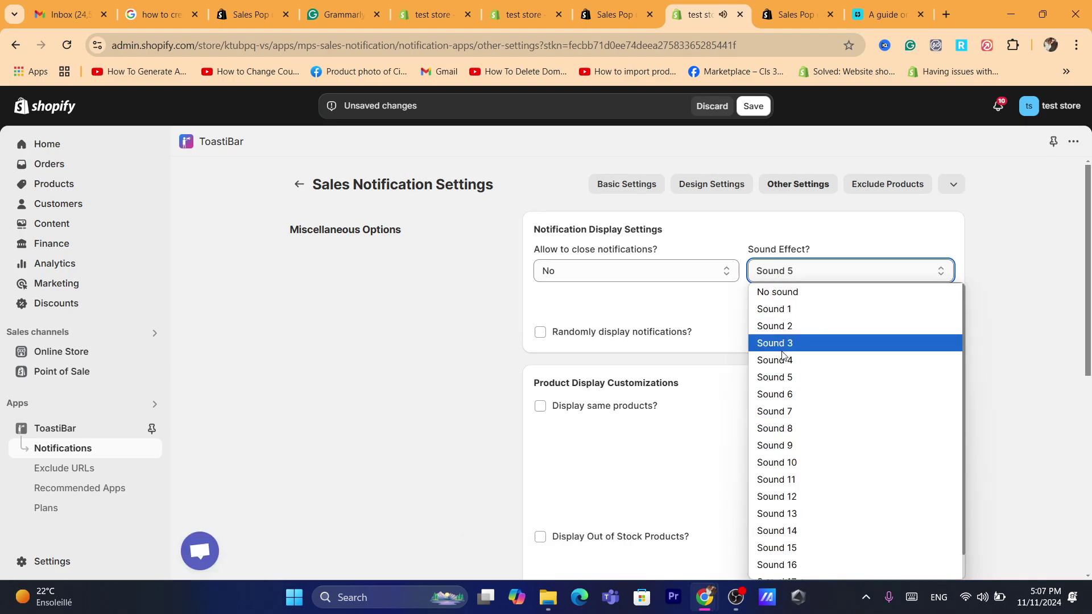
click(781, 351)
click(785, 271)
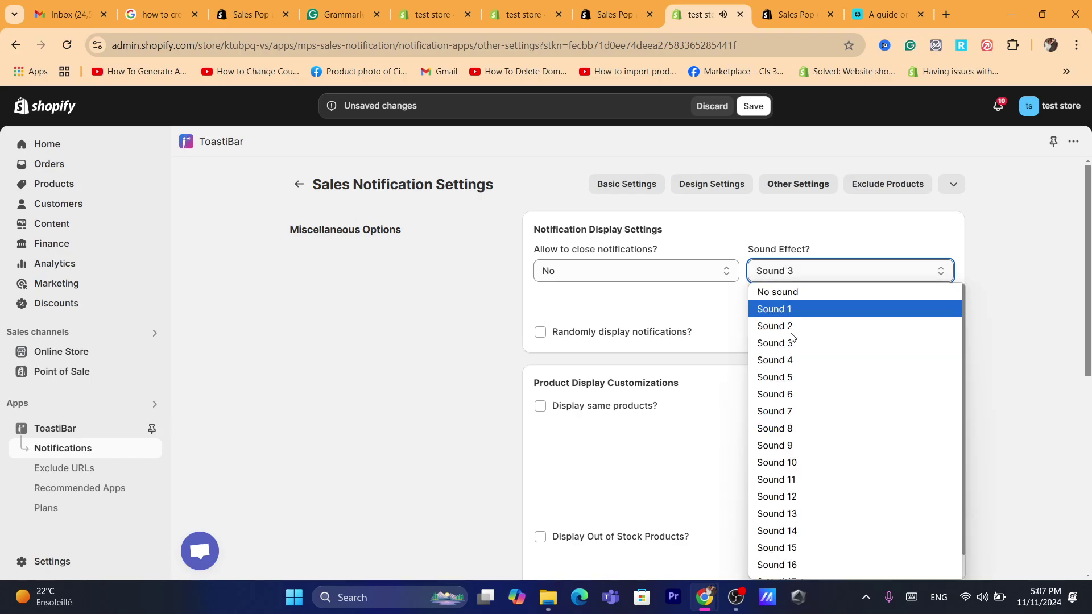
click(800, 383)
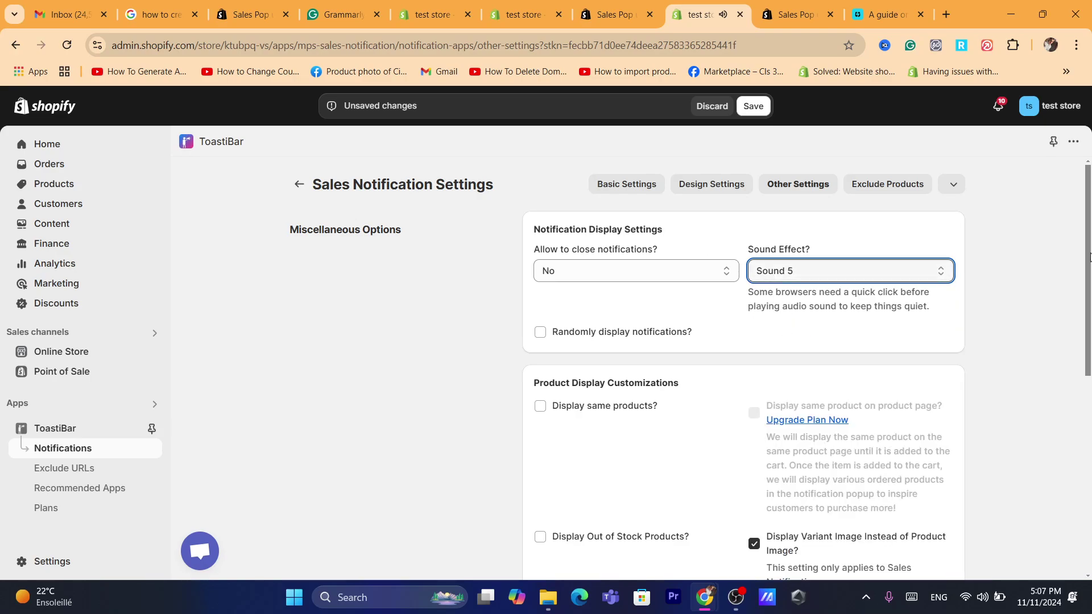
Turn on Display Out of Stock Products? for the sales notification.
scroll(1087, 255, down, 3)
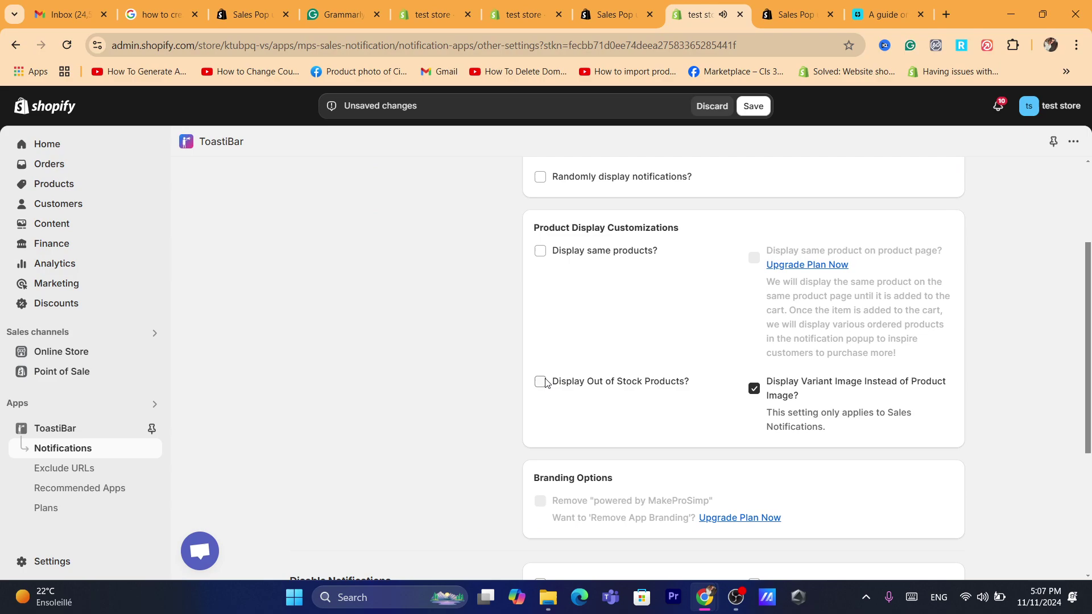
click(541, 381)
scroll(1088, 385, up, 3)
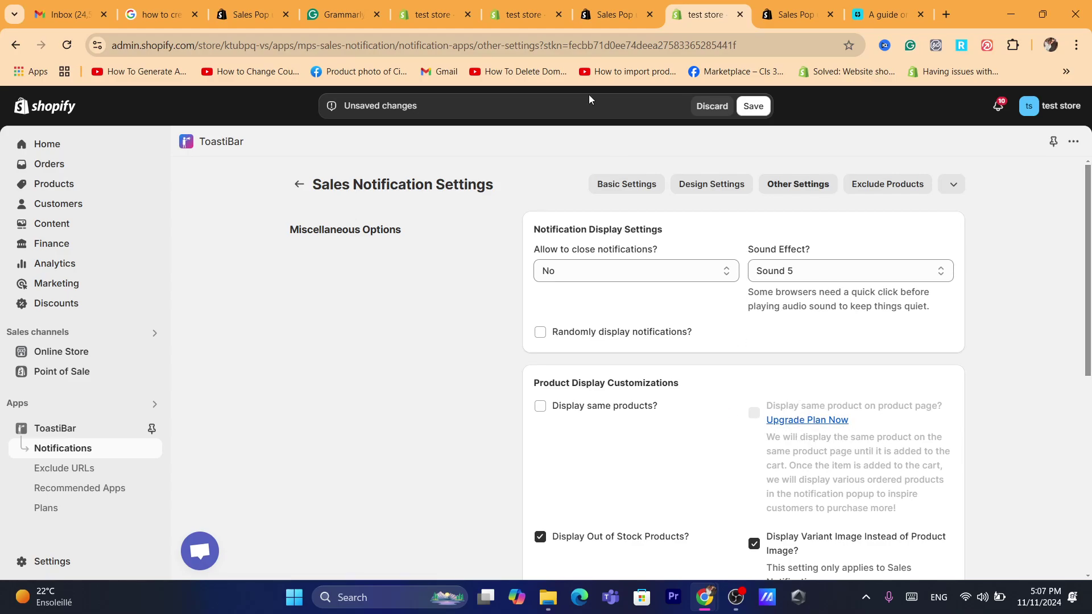
click(549, 40)
text(s)
click(462, 389)
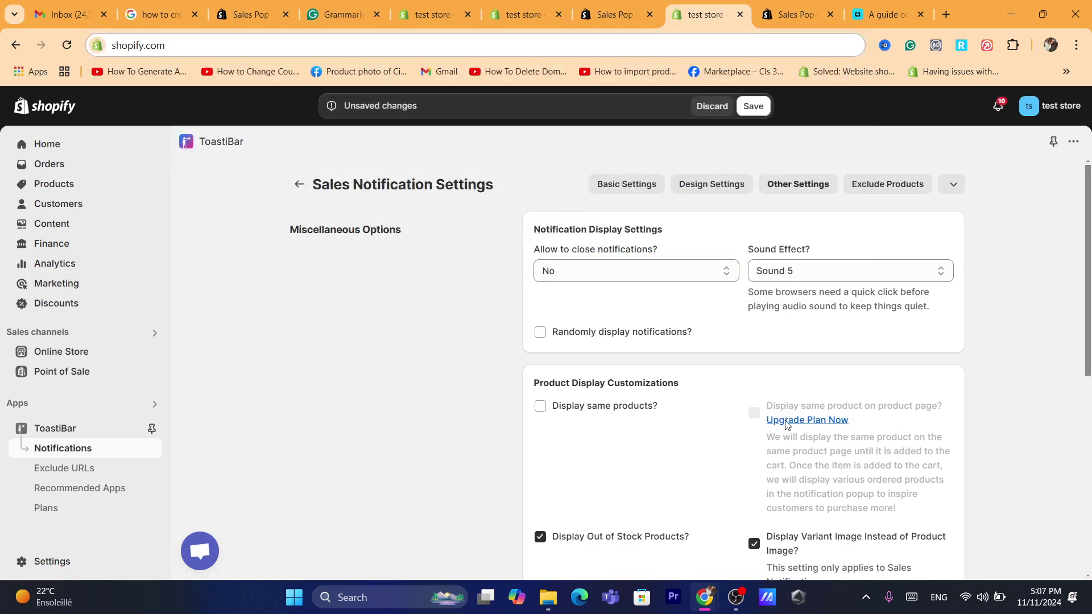
Save the pending Other Settings changes with Ctrl+S and go to Exclude Products.
click(896, 186)
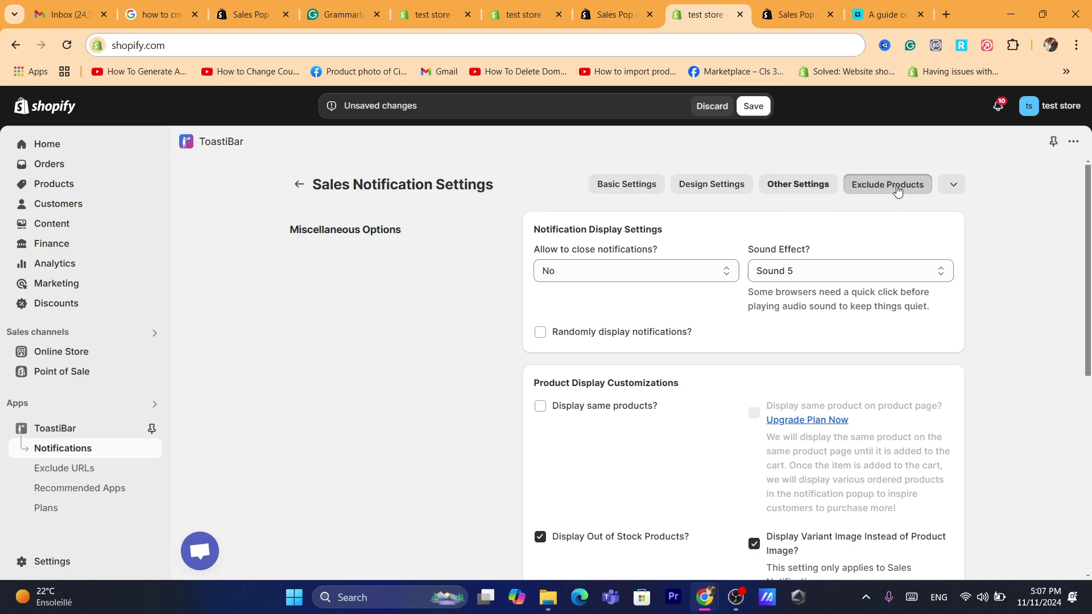
key(ctrl+s)
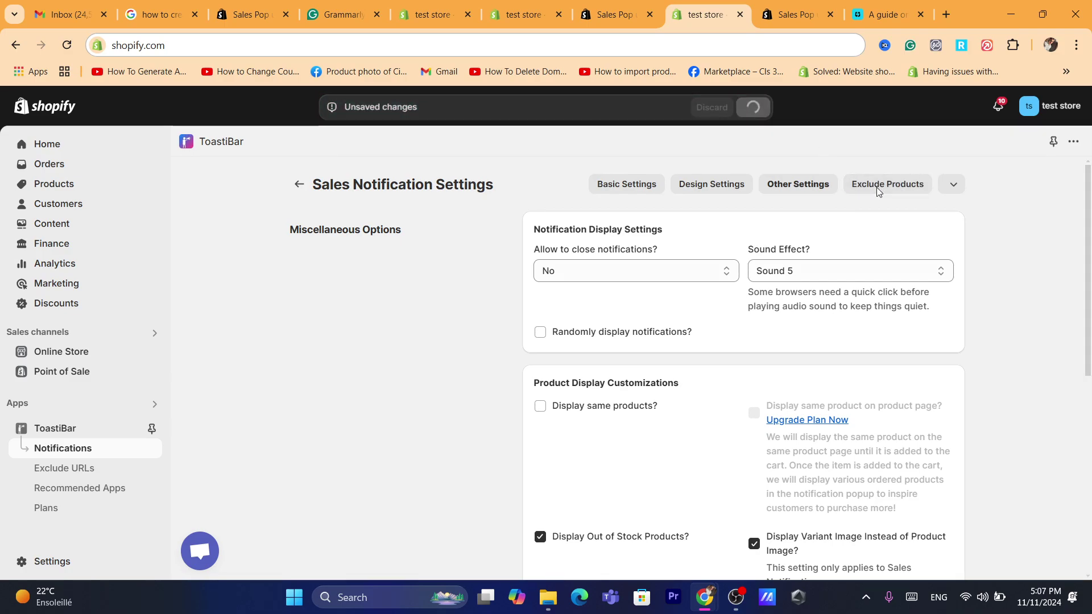
click(873, 191)
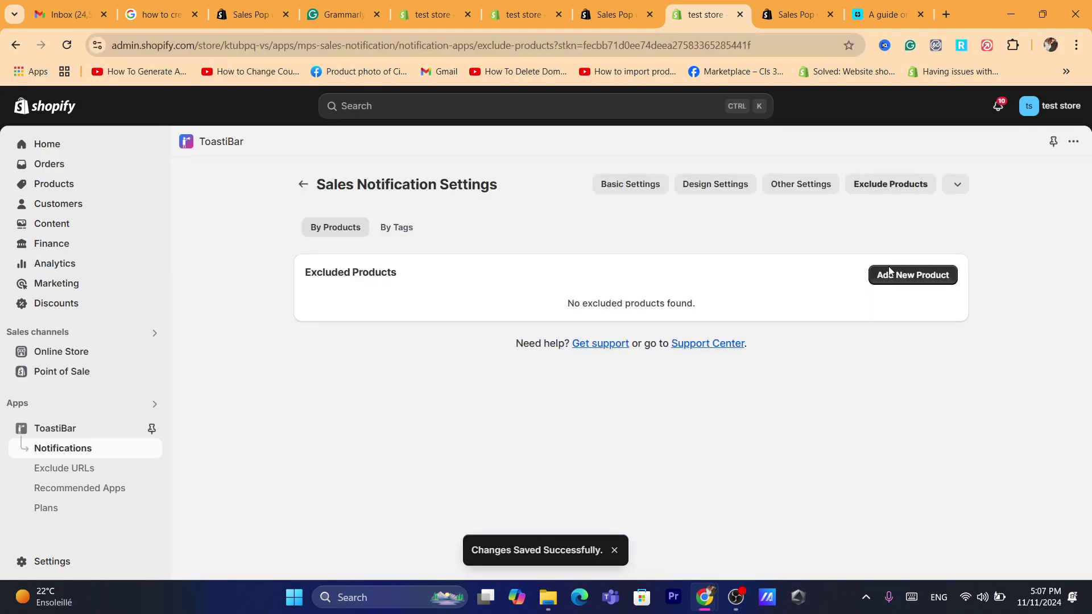
Add the Automatic Watches for Men product to the excluded products list.
click(896, 276)
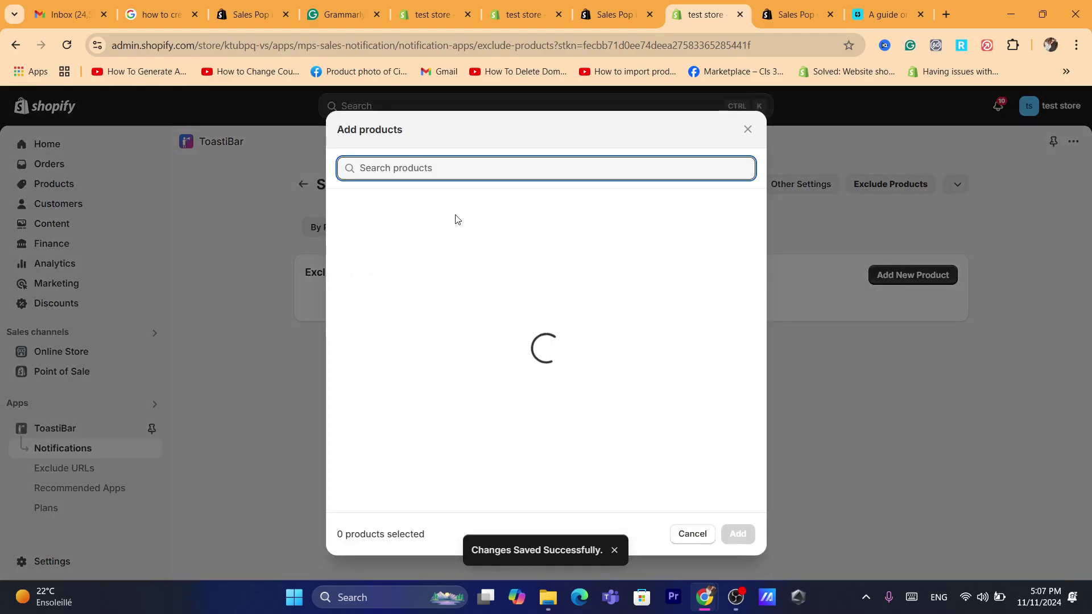
click(344, 209)
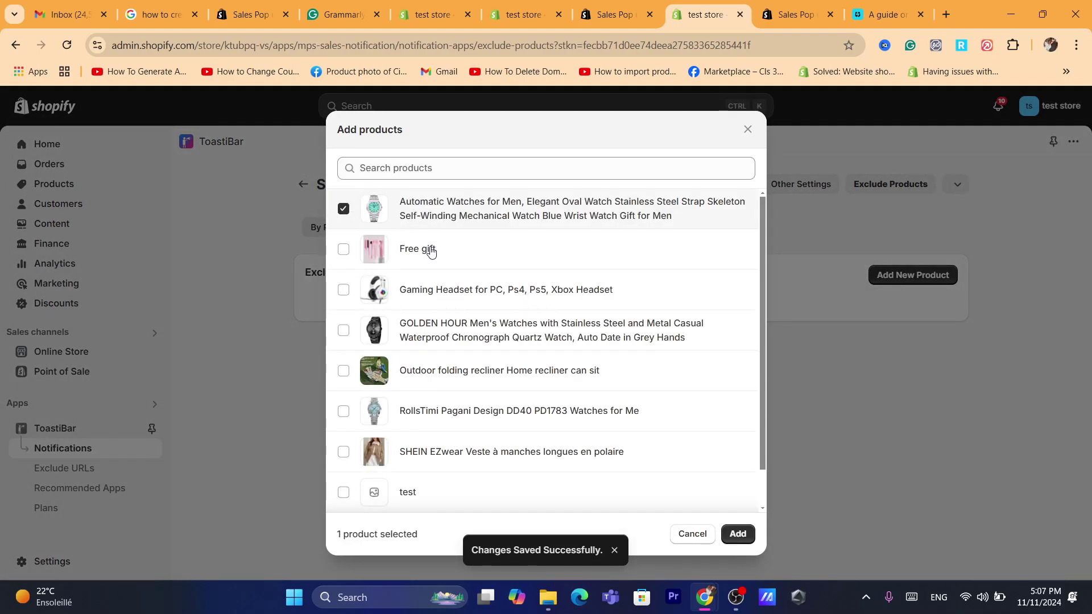
click(737, 535)
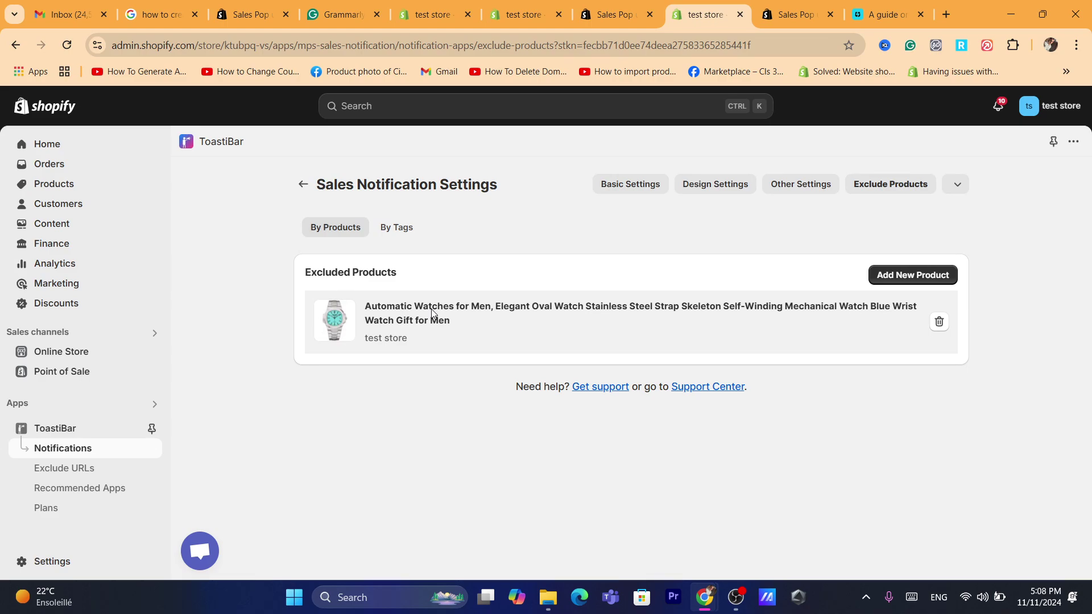
triple_click(344, 274)
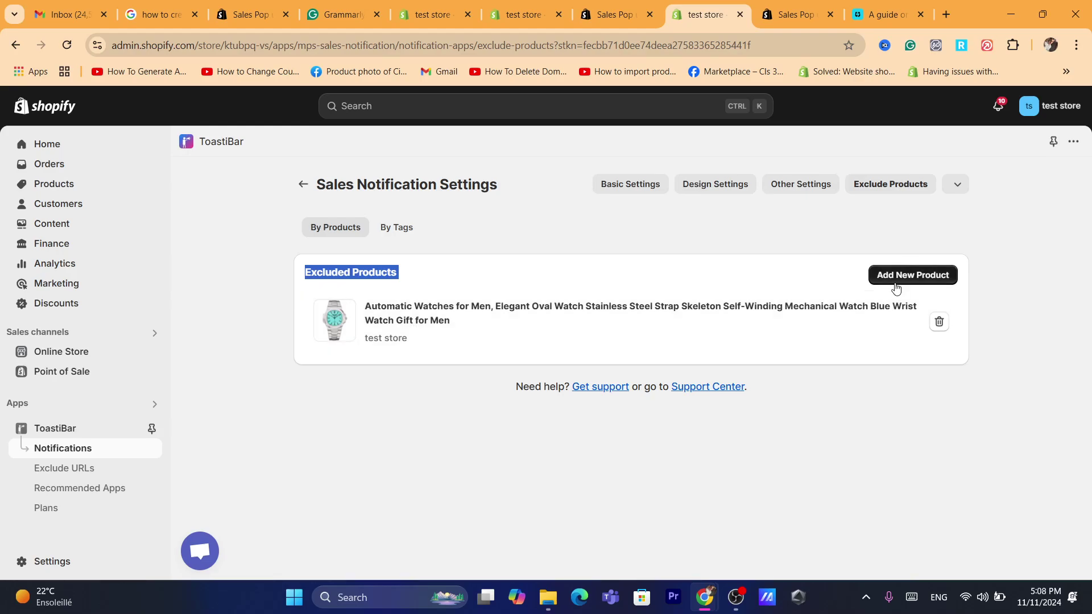
click(455, 377)
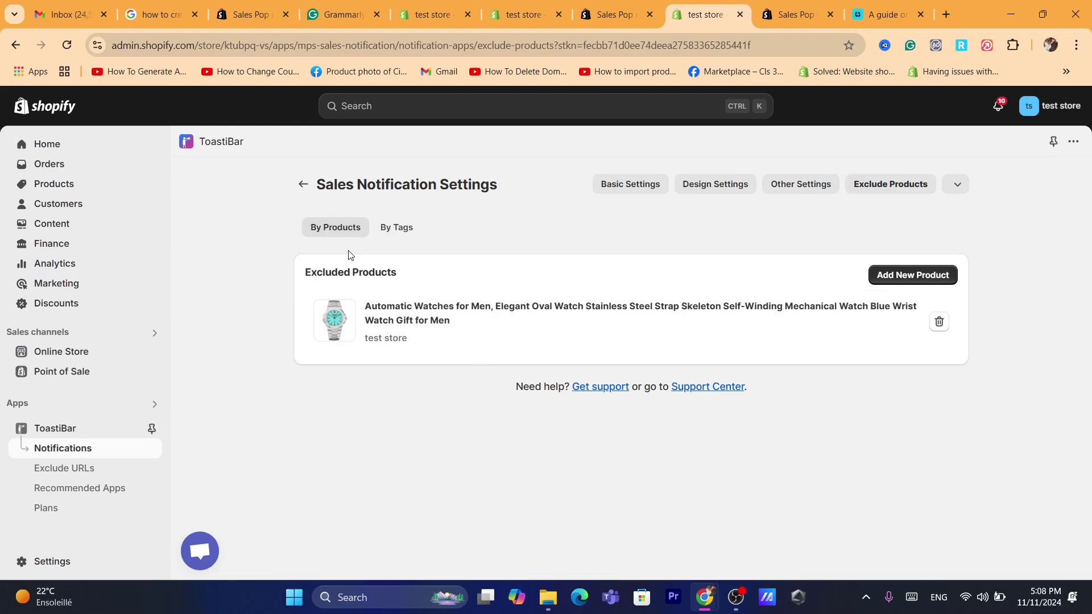